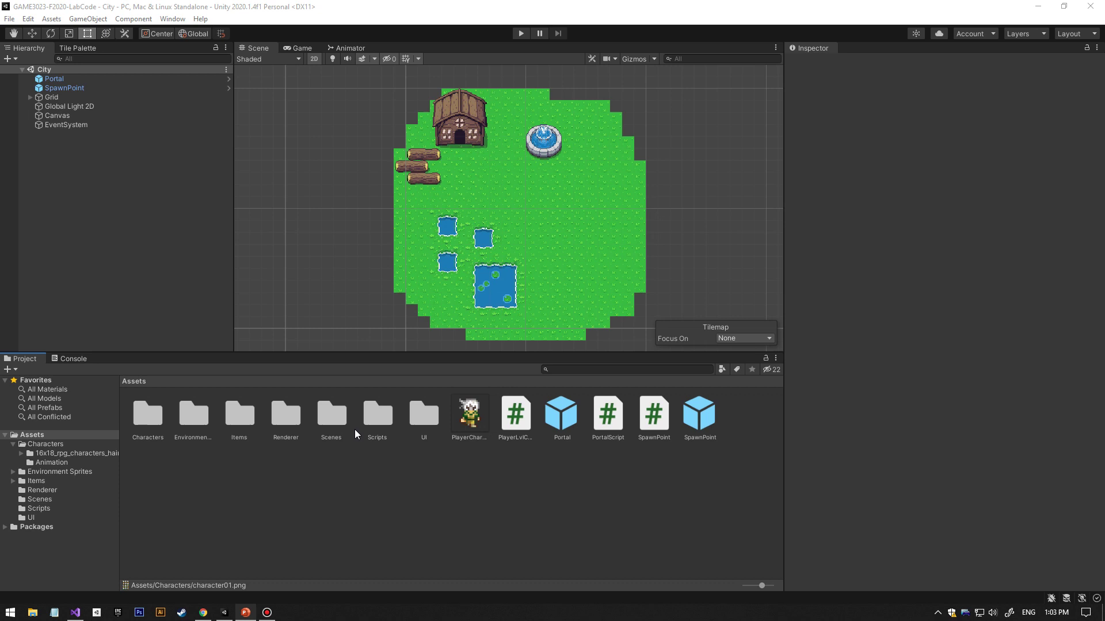
Play-test the City scene, walking the player in all four directions with WASD, then stop.
{"action": "left_click", "coordinate": [520, 30]}
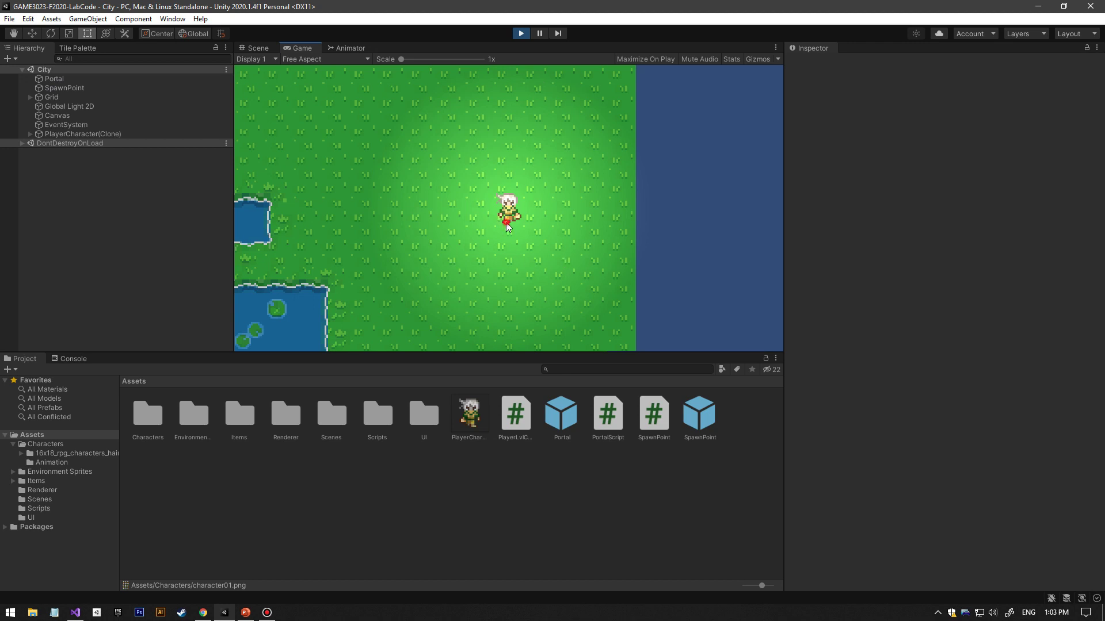
{"action": "key", "text": "a"}
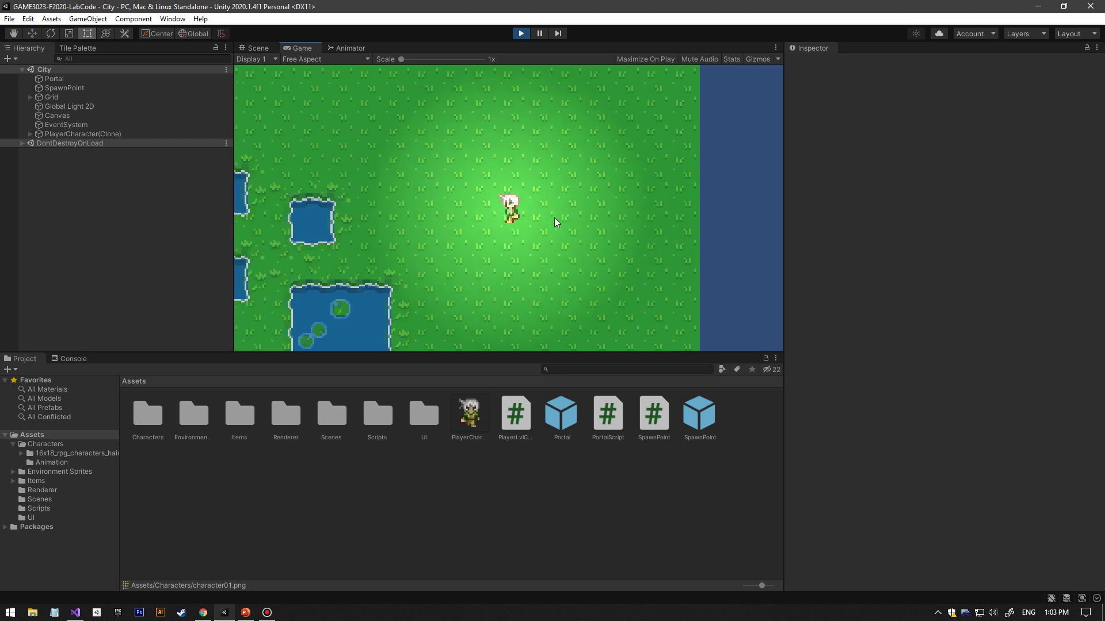
{"action": "key", "text": "a"}
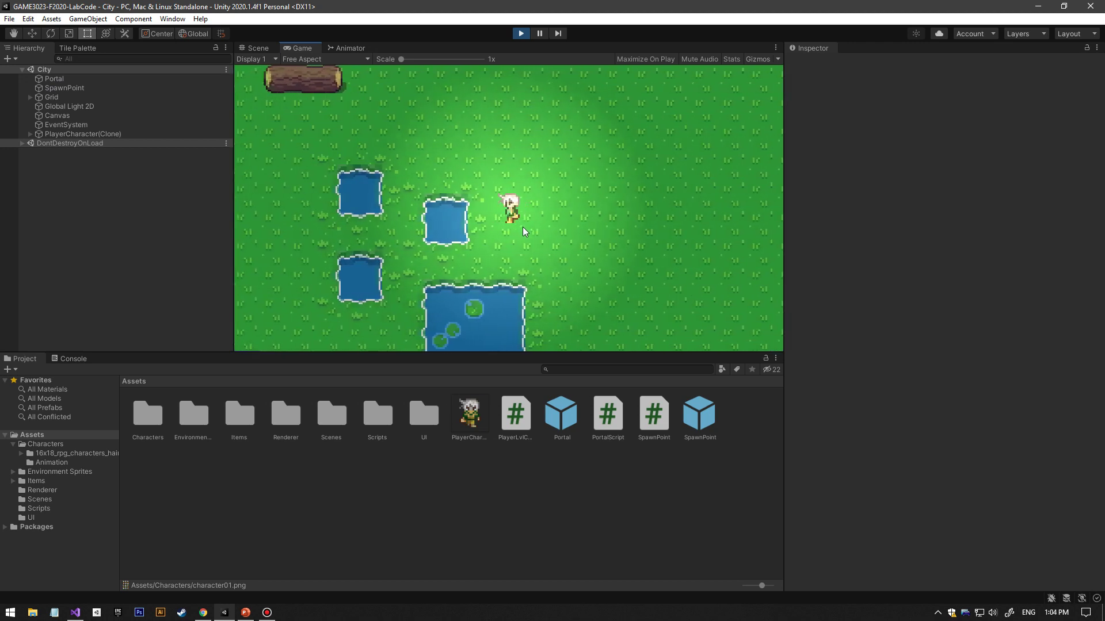
{"action": "key", "text": "d"}
{"action": "key", "text": "w"}
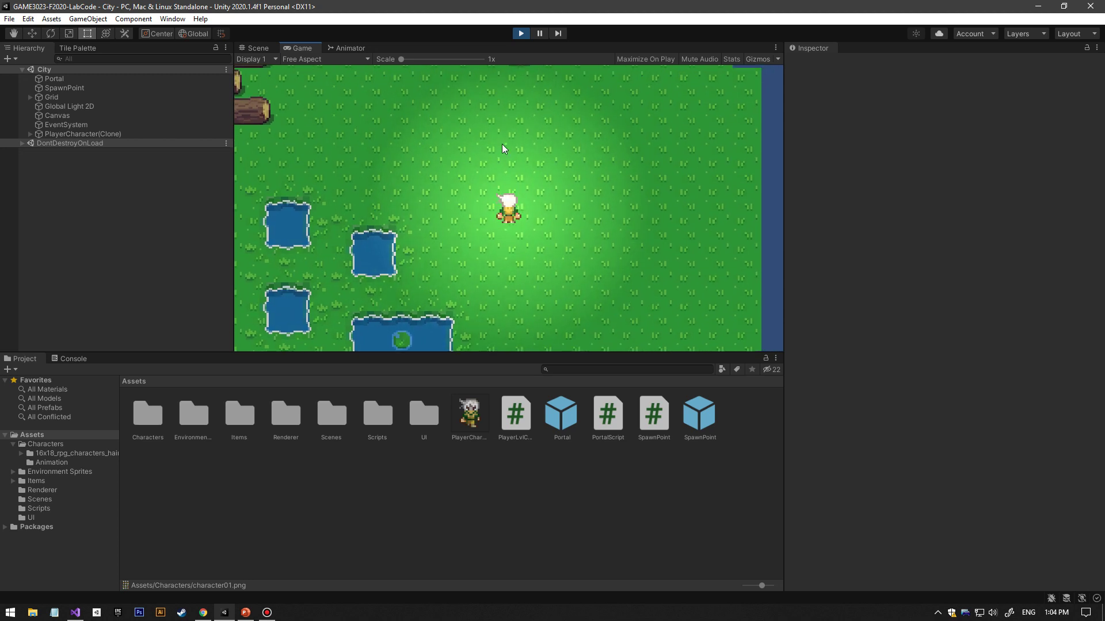
{"action": "key", "text": "w"}
{"action": "key", "text": "s"}
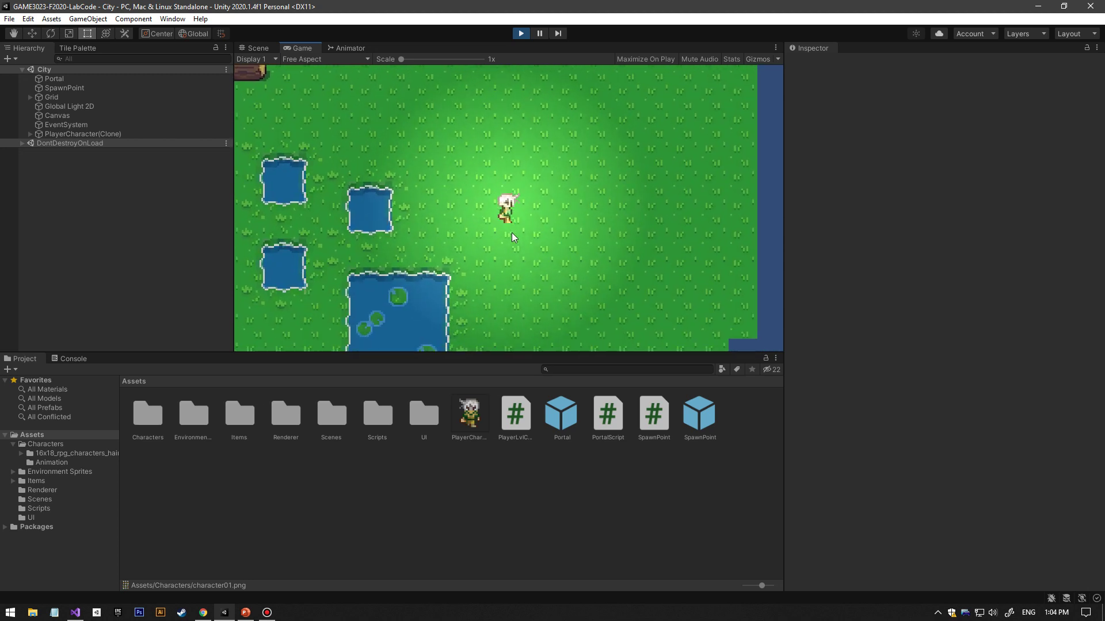
{"action": "key", "text": "d"}
{"action": "key", "text": "w"}
{"action": "key", "text": "a"}
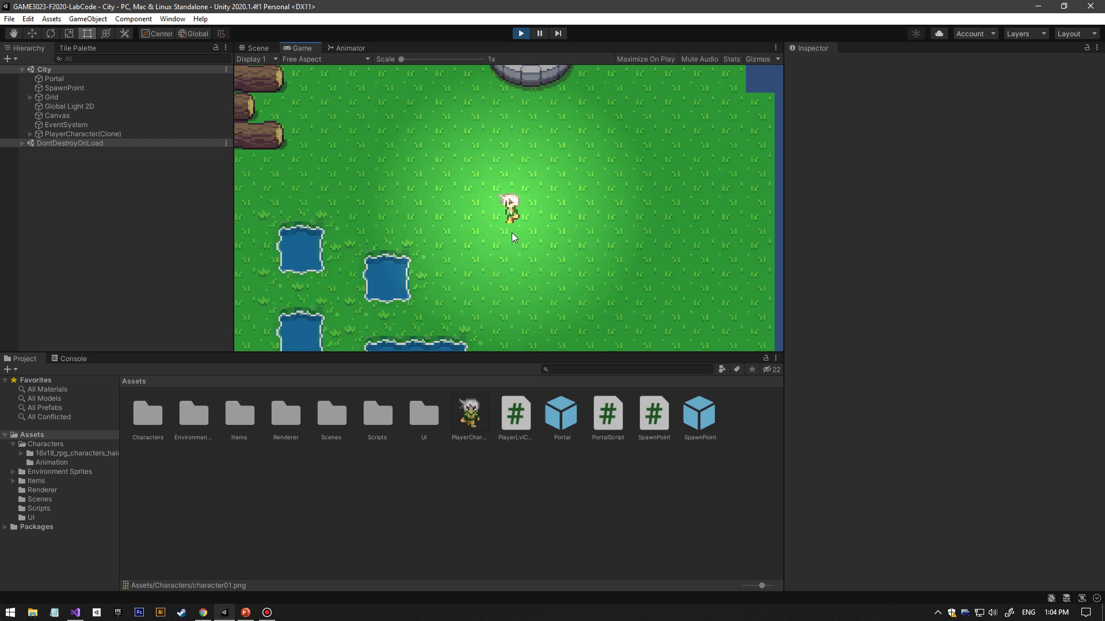
{"action": "key", "text": "d"}
{"action": "key", "text": "s"}
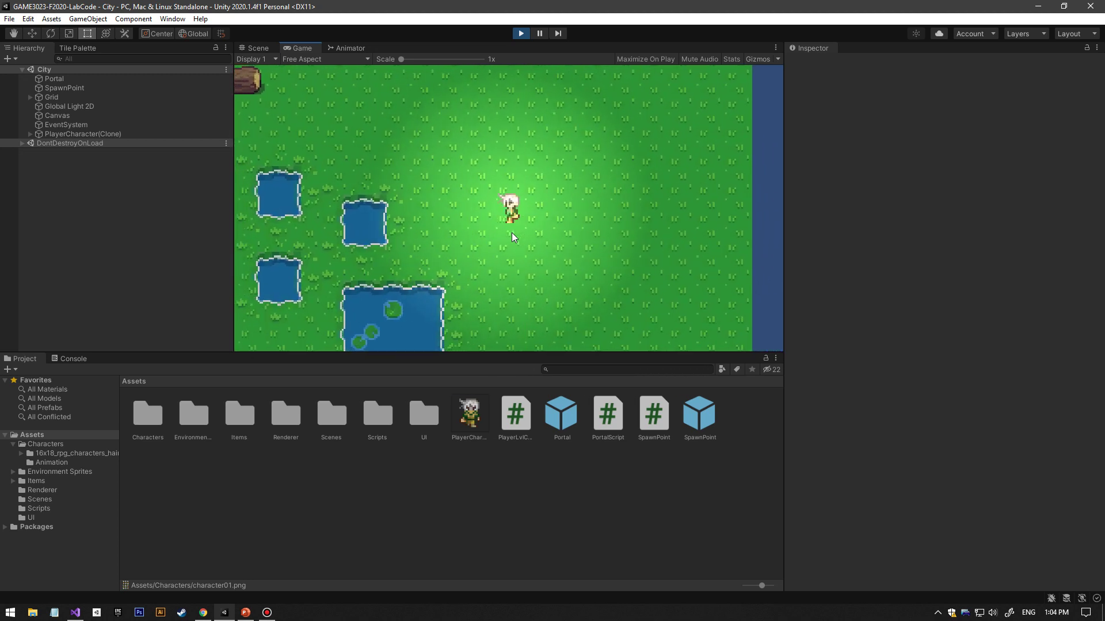
{"action": "key", "text": "a"}
{"action": "key", "text": "w"}
{"action": "key", "text": "a"}
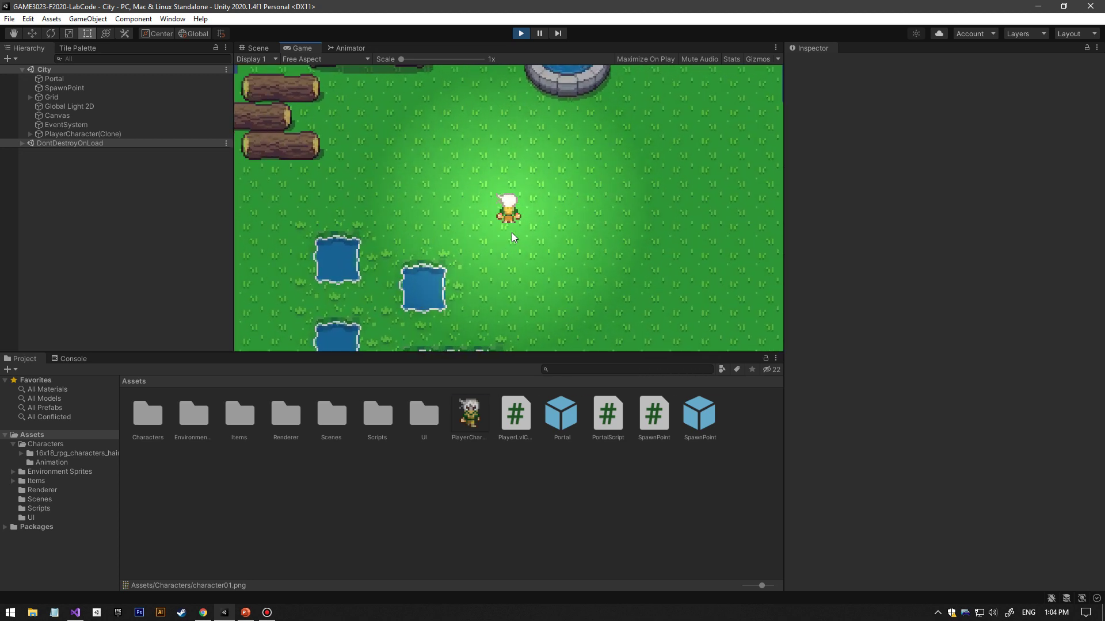
{"action": "key", "text": "d"}
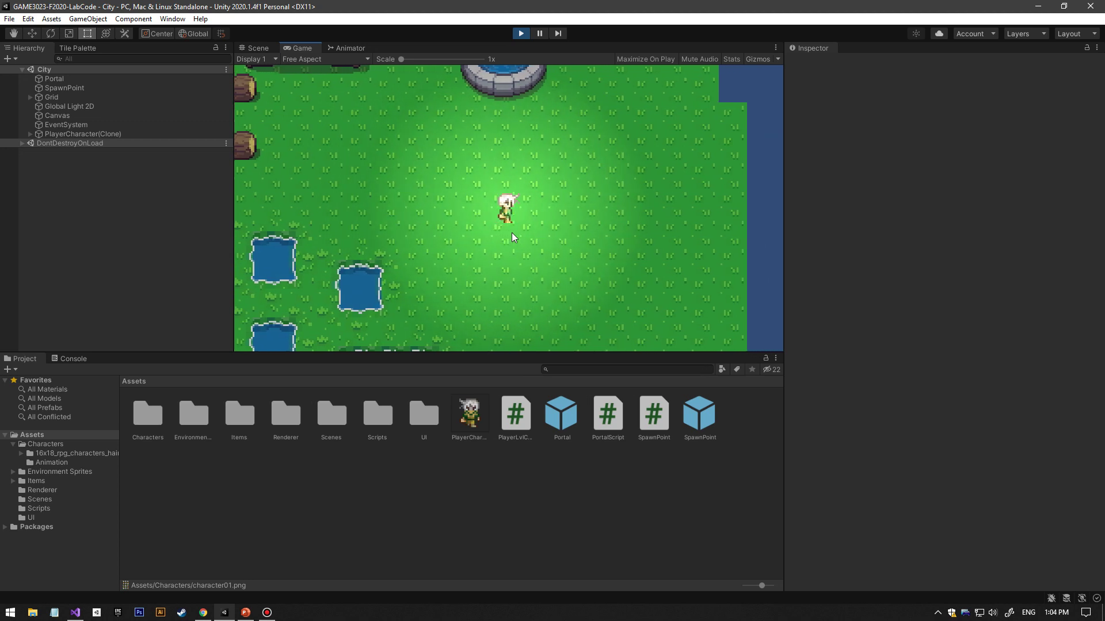
{"action": "key", "text": "s"}
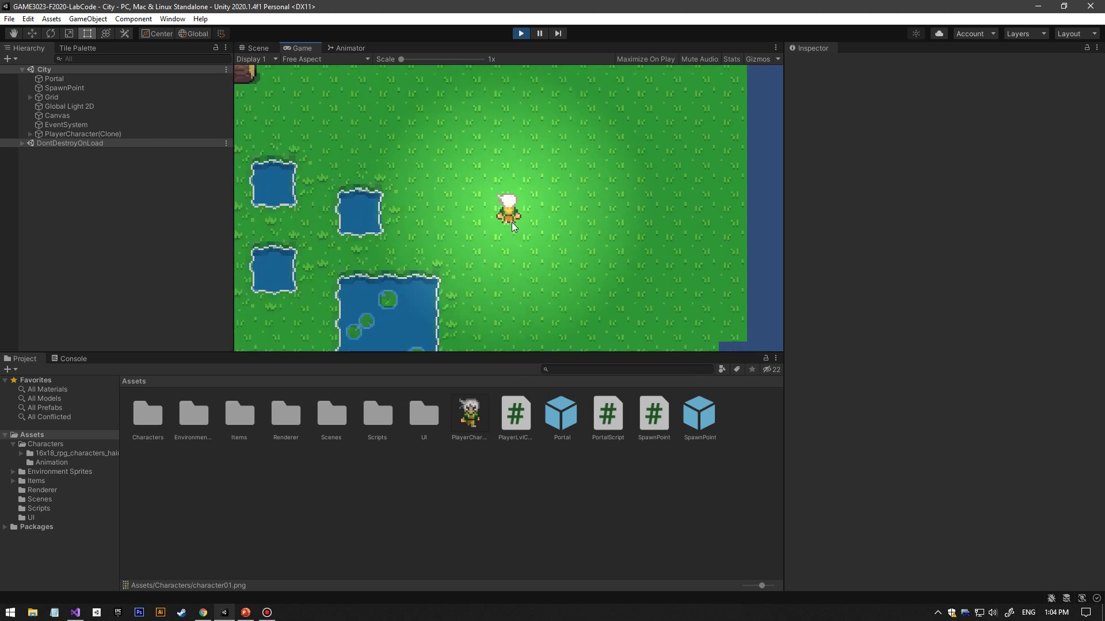
{"action": "key", "text": "w"}
{"action": "key", "text": "a"}
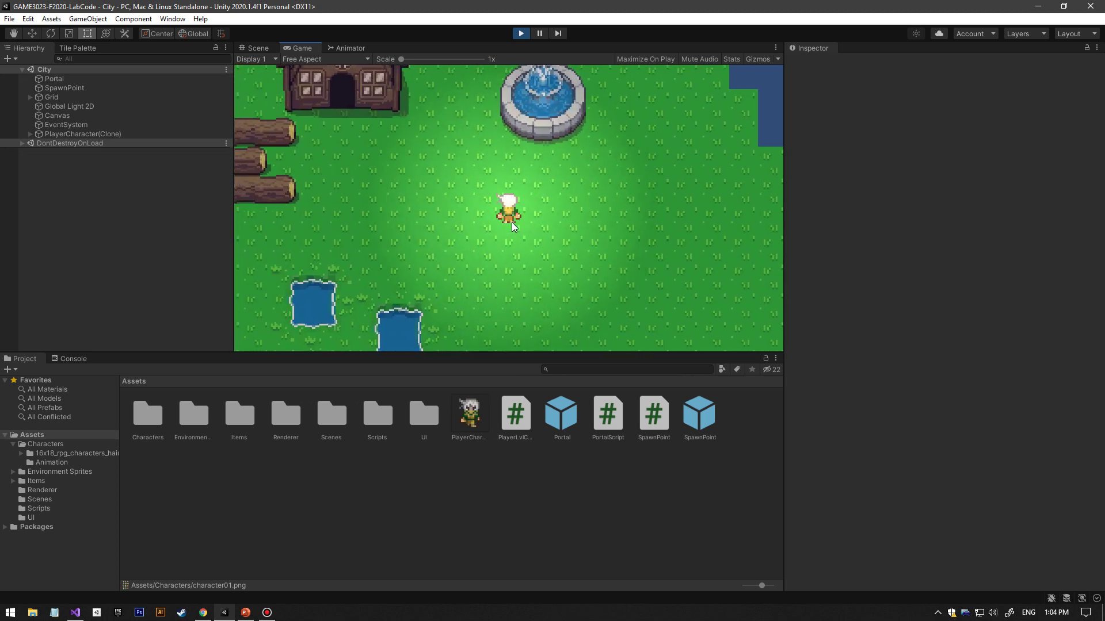
{"action": "key", "text": "d"}
{"action": "key", "text": "w"}
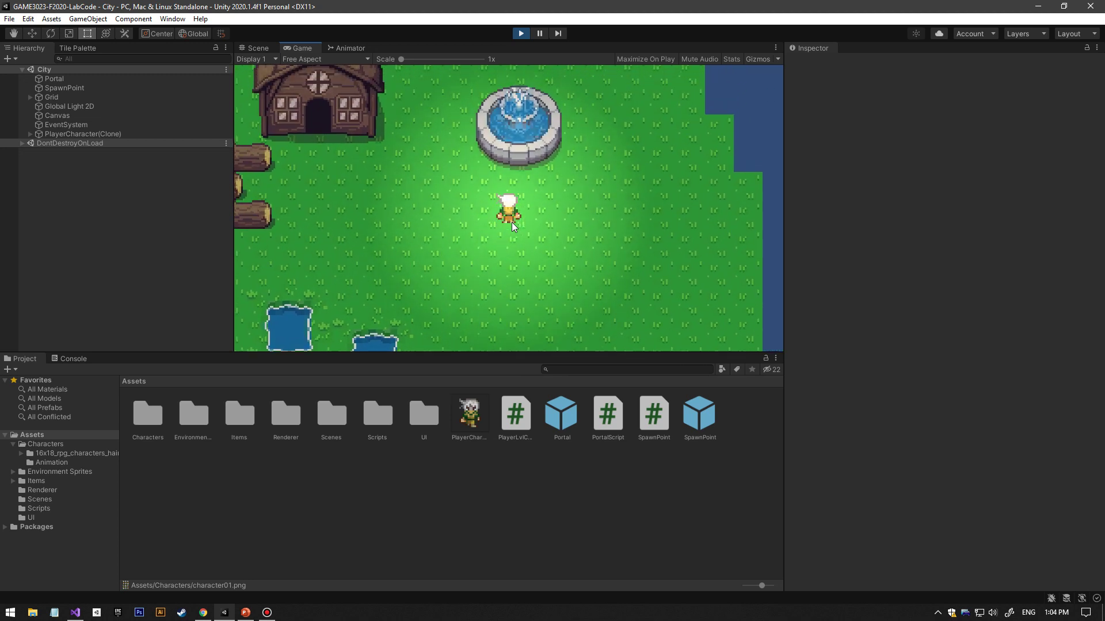
{"action": "key", "text": "s"}
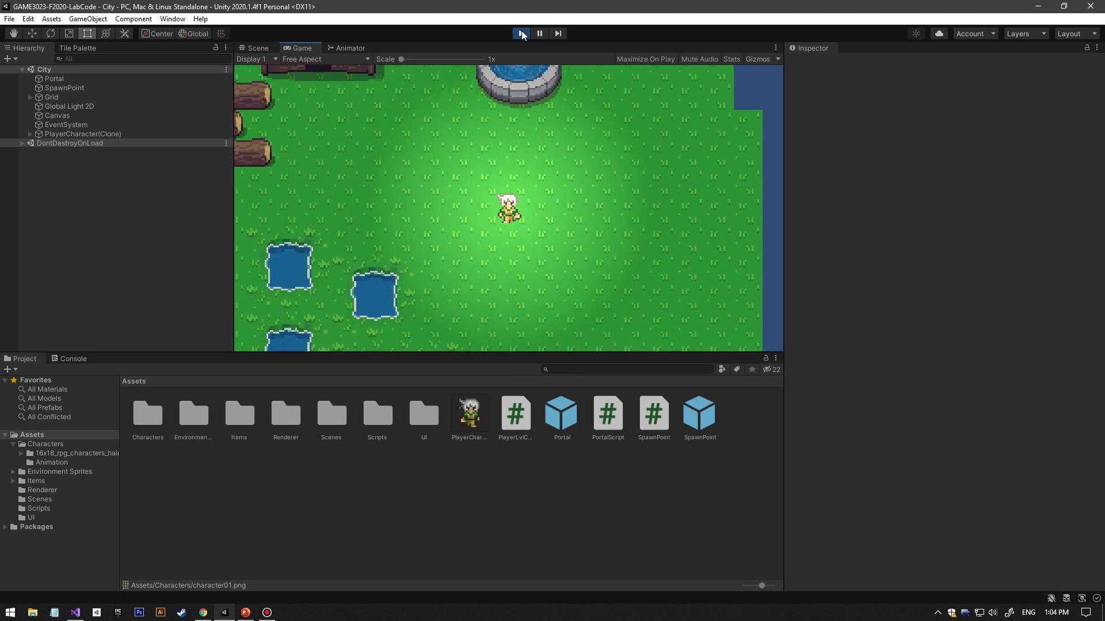
{"action": "left_click", "coordinate": [521, 33]}
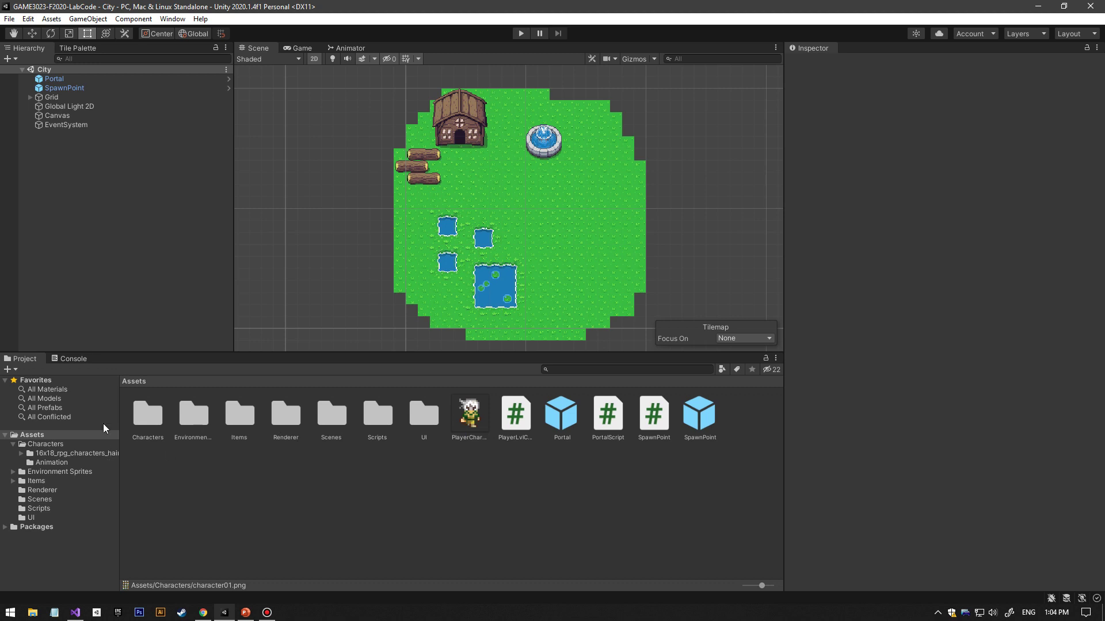
Open the Characters folder and expand the character01 sprite sheet into its sliced frames.
{"action": "double_click", "coordinate": [148, 413]}
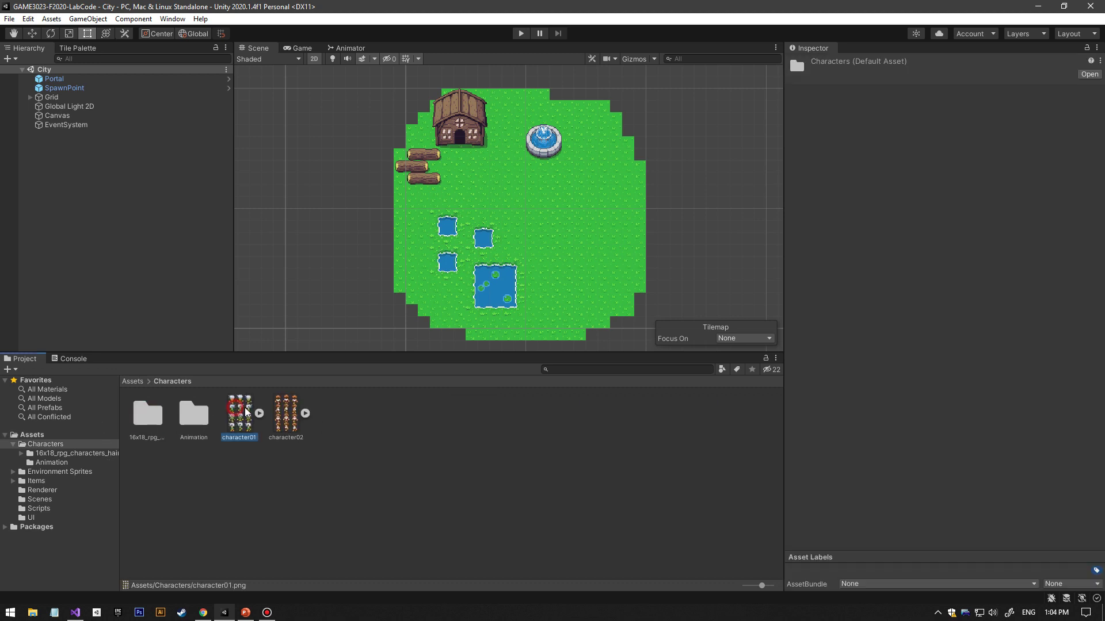
{"action": "left_click", "coordinate": [259, 413]}
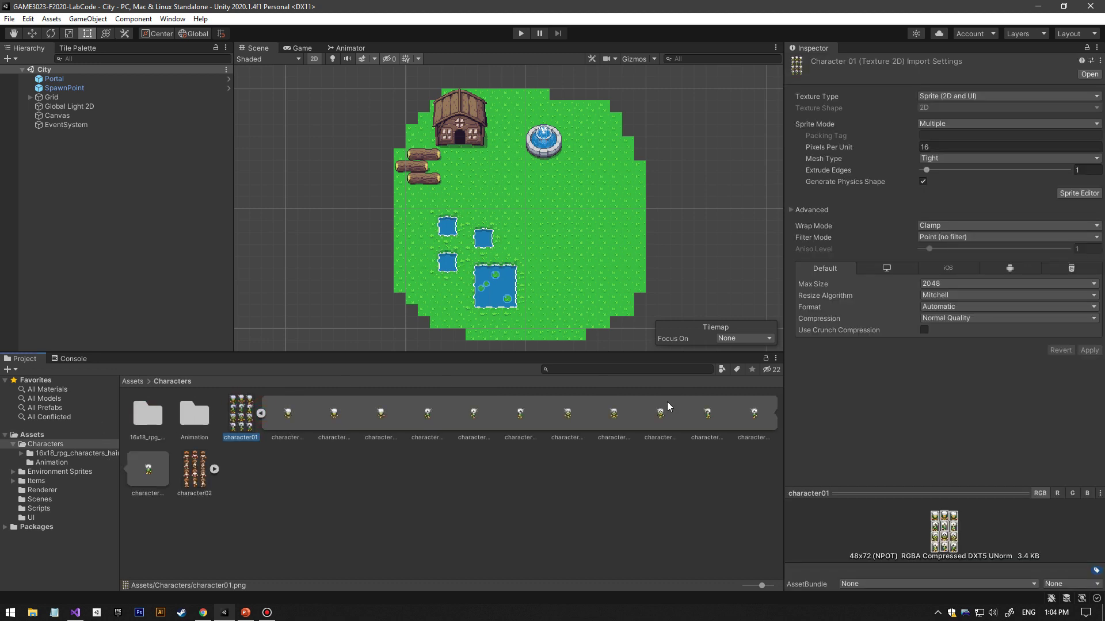
{"action": "left_click", "coordinate": [261, 413]}
{"action": "left_click", "coordinate": [259, 413]}
{"action": "left_click", "coordinate": [259, 413]}
{"action": "left_click", "coordinate": [259, 413]}
{"action": "left_click", "coordinate": [261, 413]}
{"action": "left_click", "coordinate": [260, 413]}
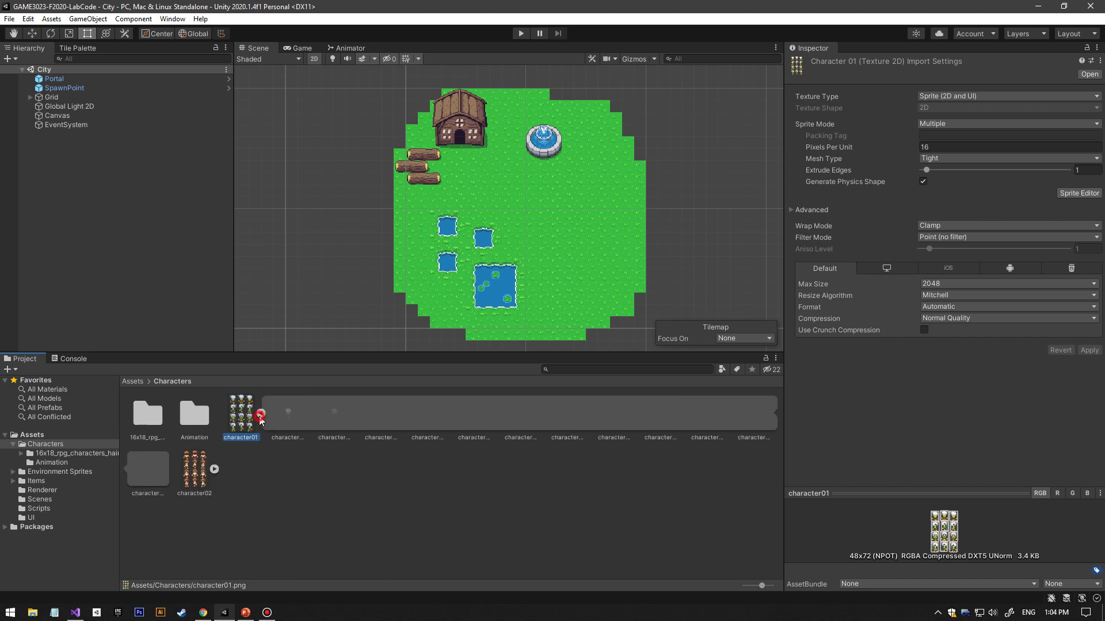
Preview the individual frames character01_0, character01_1 and character01_2.
{"action": "left_click", "coordinate": [287, 413]}
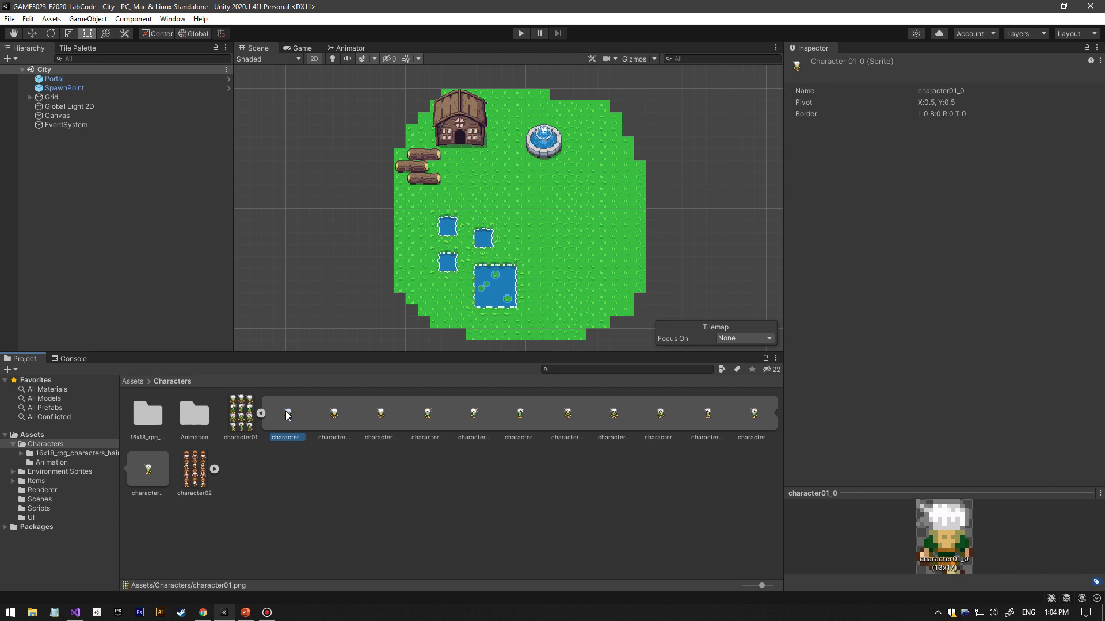
{"action": "left_click", "coordinate": [334, 414]}
{"action": "left_click", "coordinate": [288, 413]}
{"action": "left_click", "coordinate": [334, 413]}
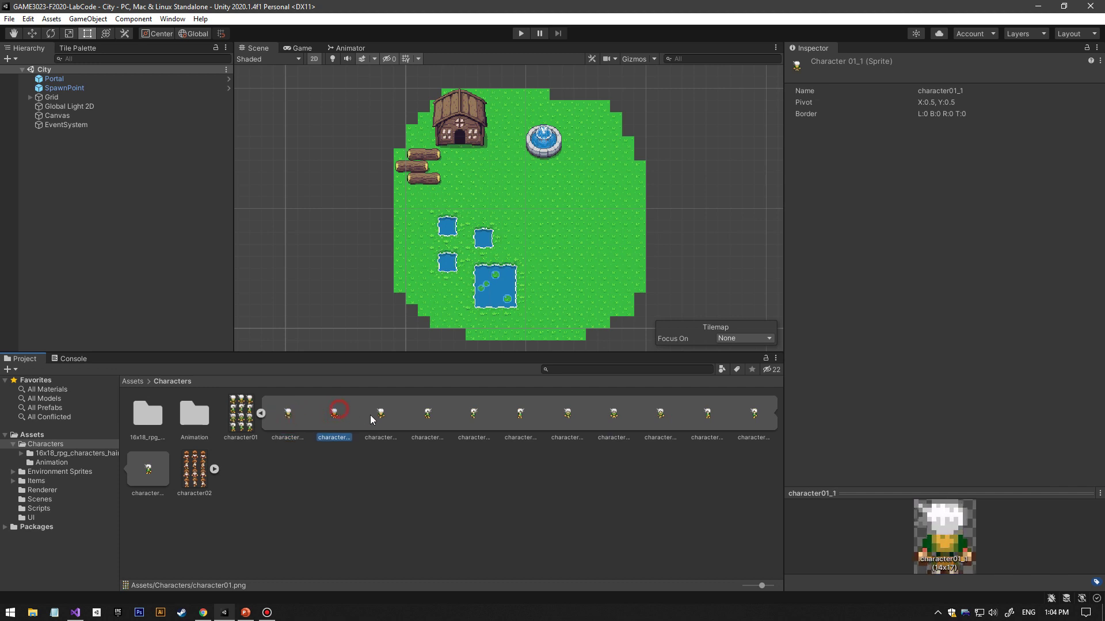
{"action": "left_click", "coordinate": [287, 413]}
{"action": "left_click", "coordinate": [334, 413]}
{"action": "left_click", "coordinate": [381, 413]}
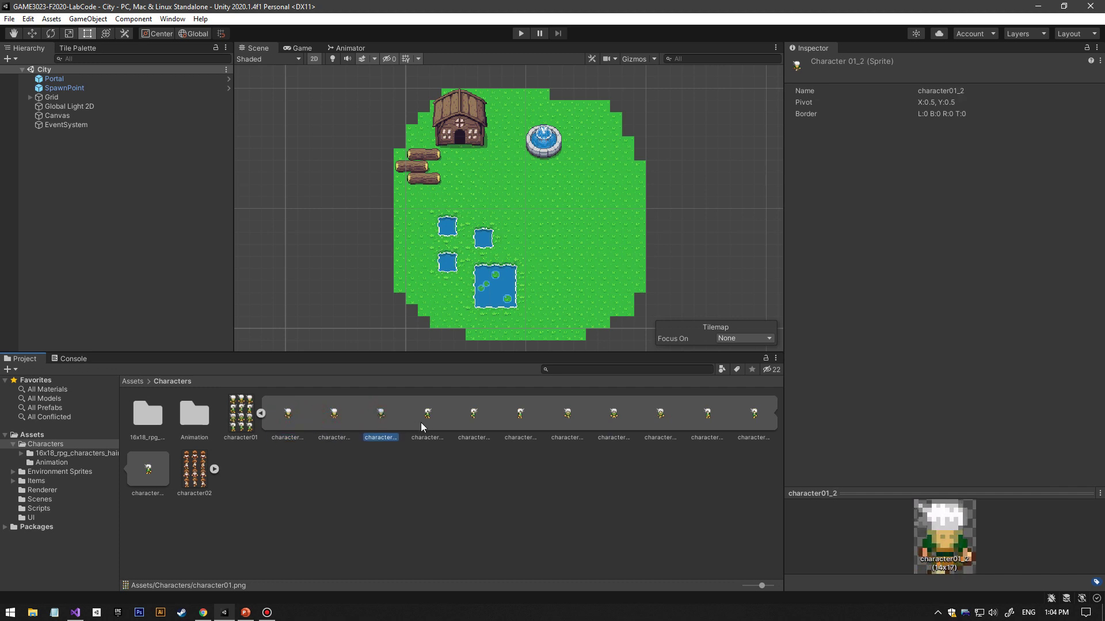
{"action": "key", "text": "Left"}
{"action": "key", "text": "Left"}
{"action": "key", "text": "Left"}
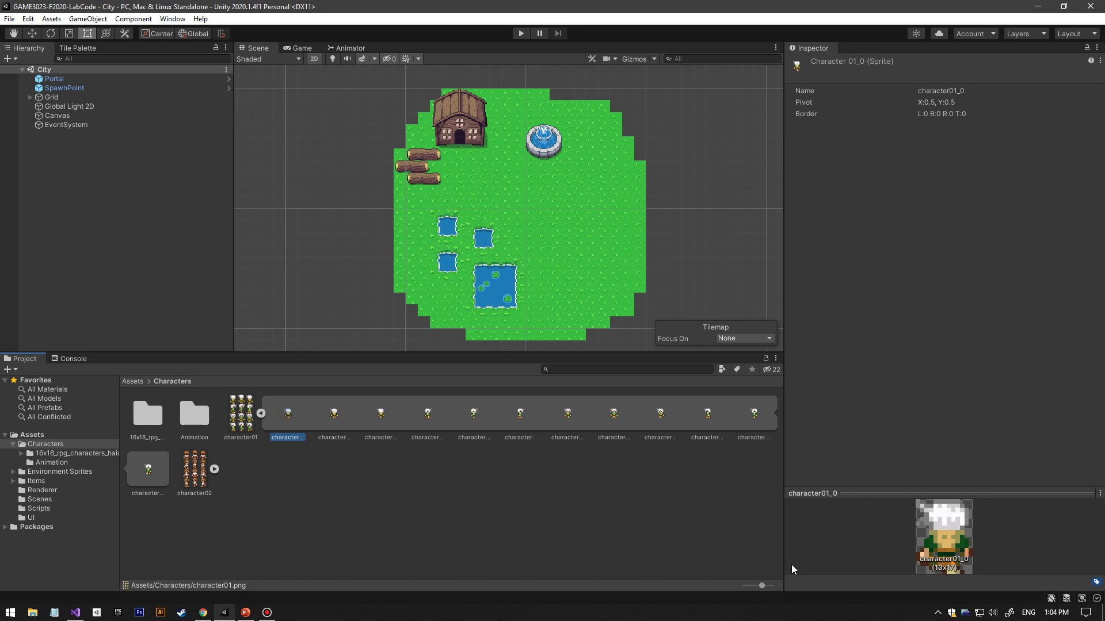
{"action": "left_click", "coordinate": [334, 413]}
{"action": "left_click", "coordinate": [382, 414]}
{"action": "left_click", "coordinate": [438, 420]}
Select frames character01_0 through character01_2 together.
{"action": "left_click", "coordinate": [381, 420]}
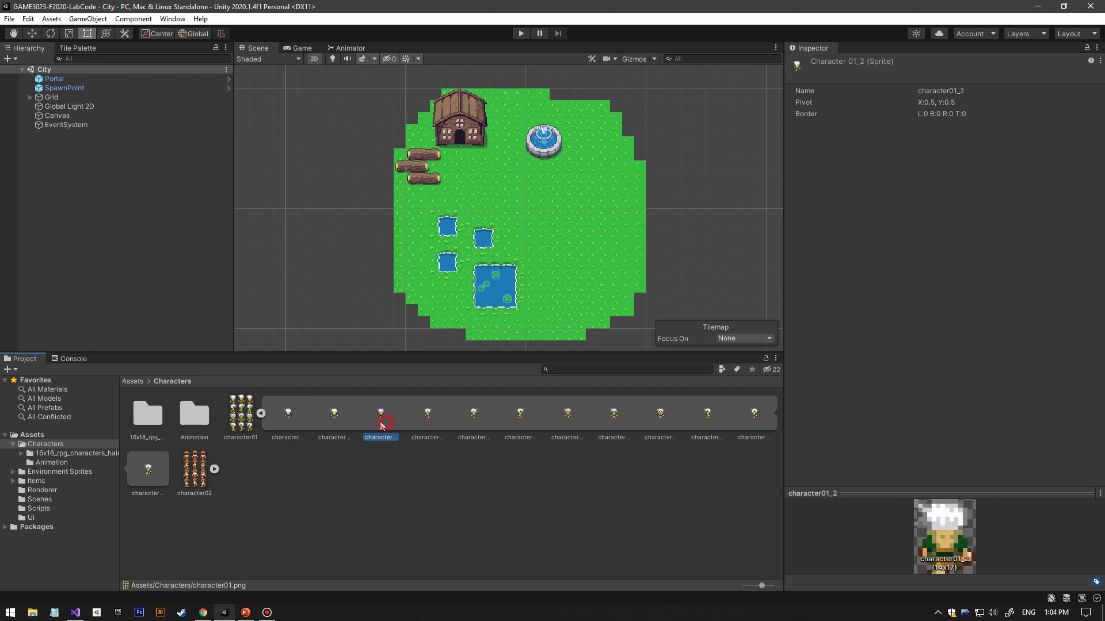
{"action": "left_click", "coordinate": [285, 418], "text": "shift"}
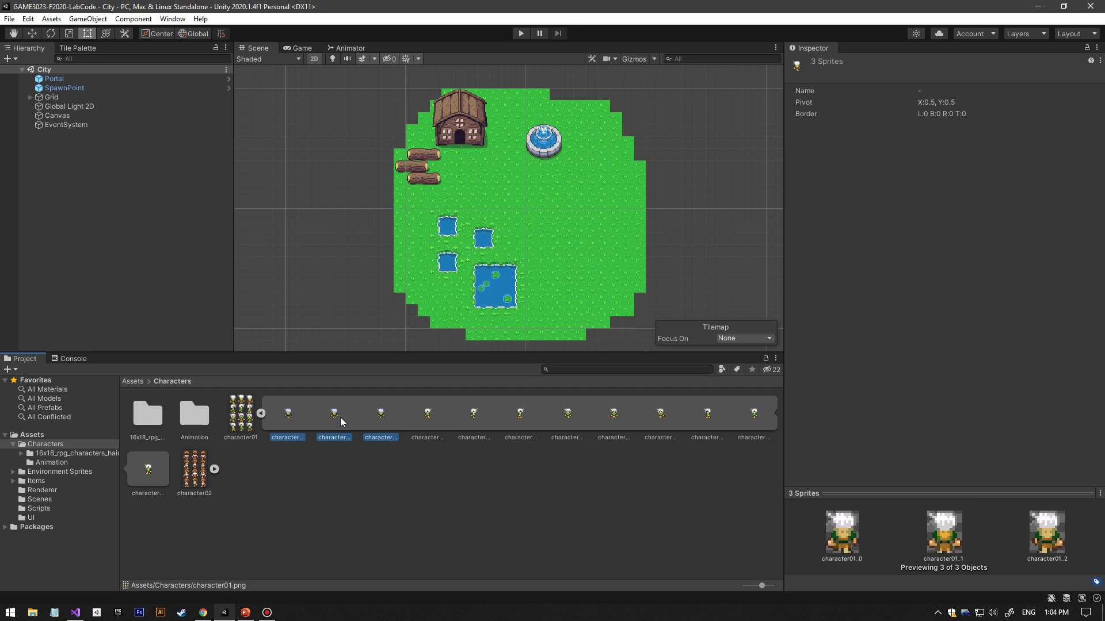
{"action": "left_click", "coordinate": [288, 415]}
{"action": "left_click", "coordinate": [380, 415]}
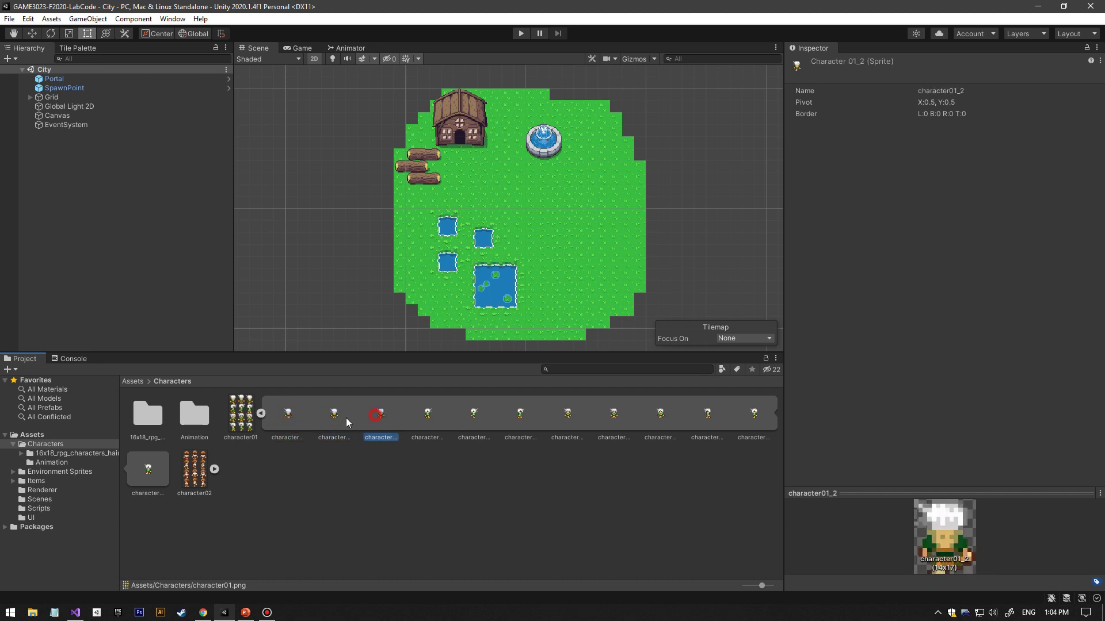
{"action": "left_click", "coordinate": [289, 415]}
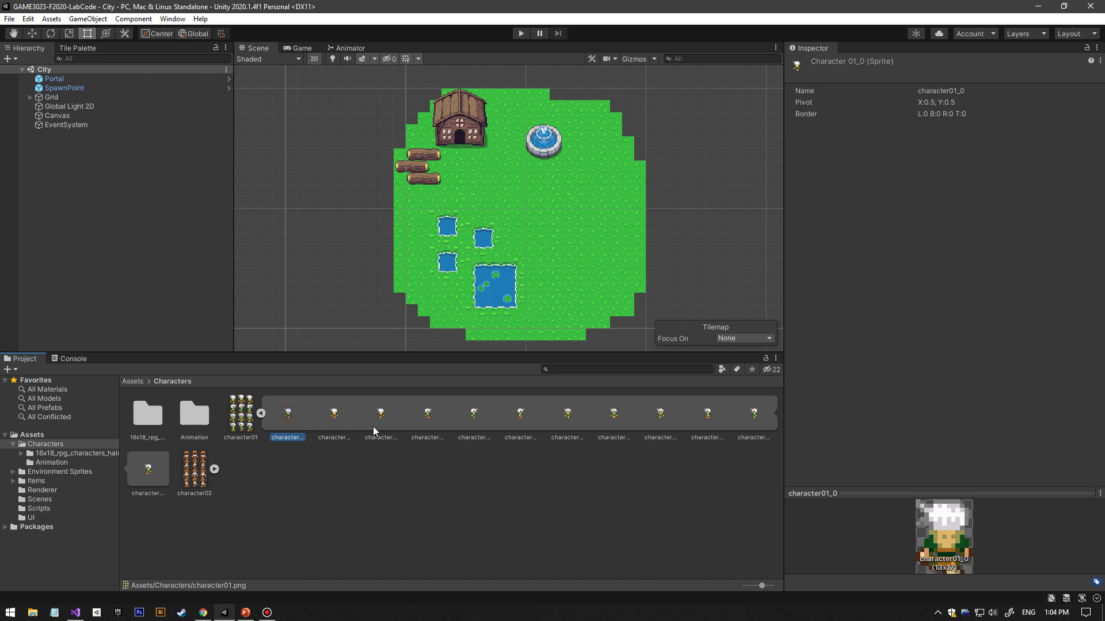
{"action": "left_click", "coordinate": [388, 419], "text": "shift"}
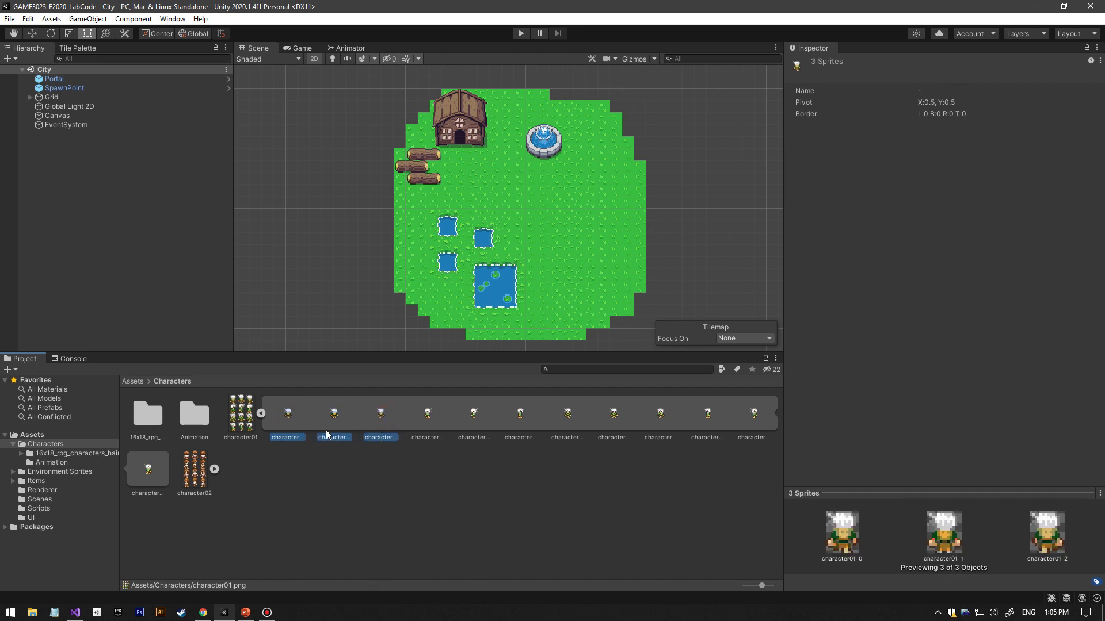
{"action": "left_click", "coordinate": [286, 415]}
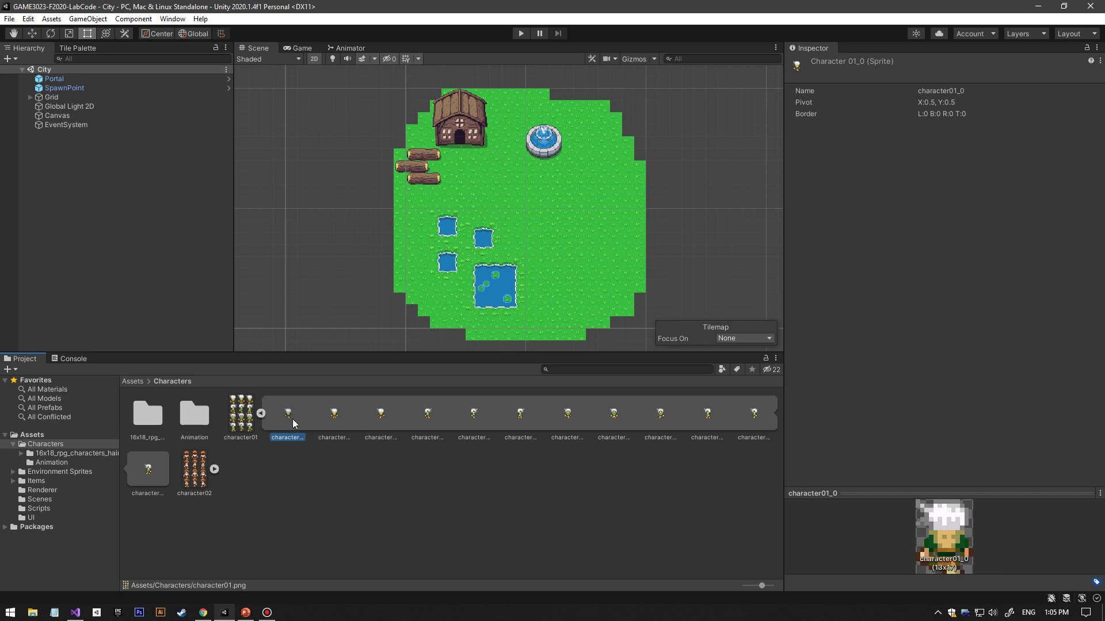
{"action": "left_click", "coordinate": [381, 414], "text": "shift"}
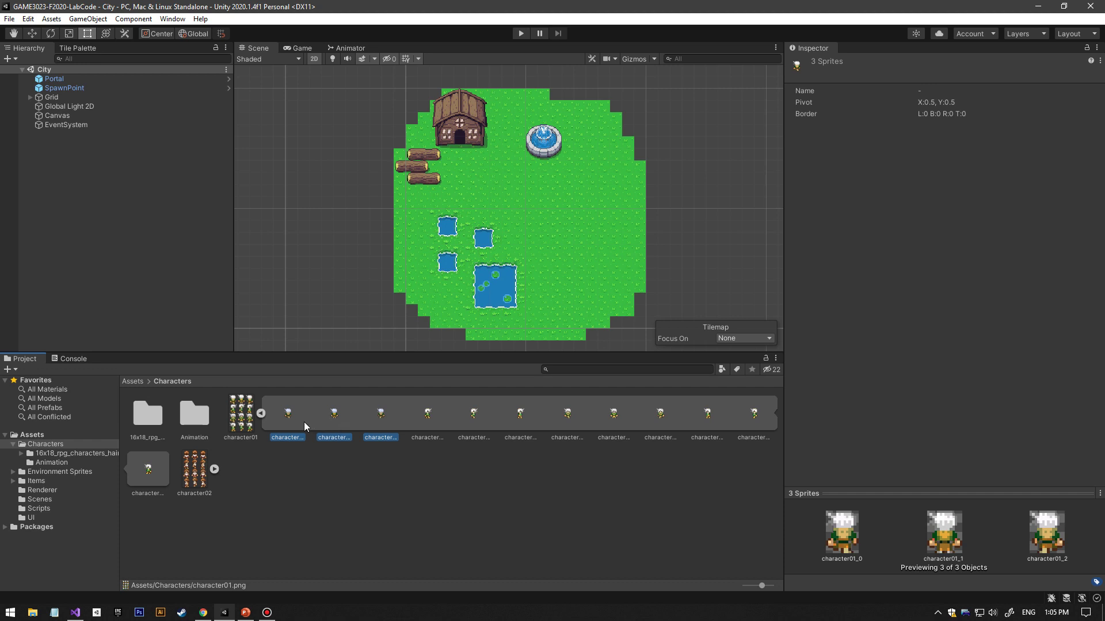
Create an Animation Clip in the Characters folder, keeping the default name New Animation.
{"action": "right_click", "coordinate": [334, 412]}
{"action": "mouse_move", "coordinate": [433, 117]}
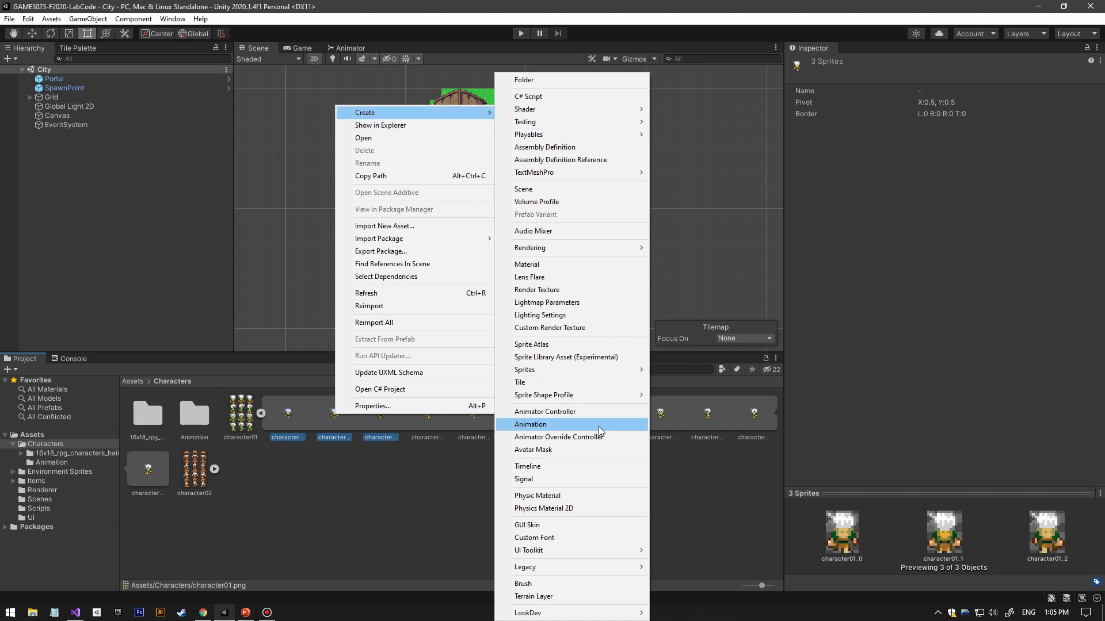
{"action": "left_click", "coordinate": [385, 492]}
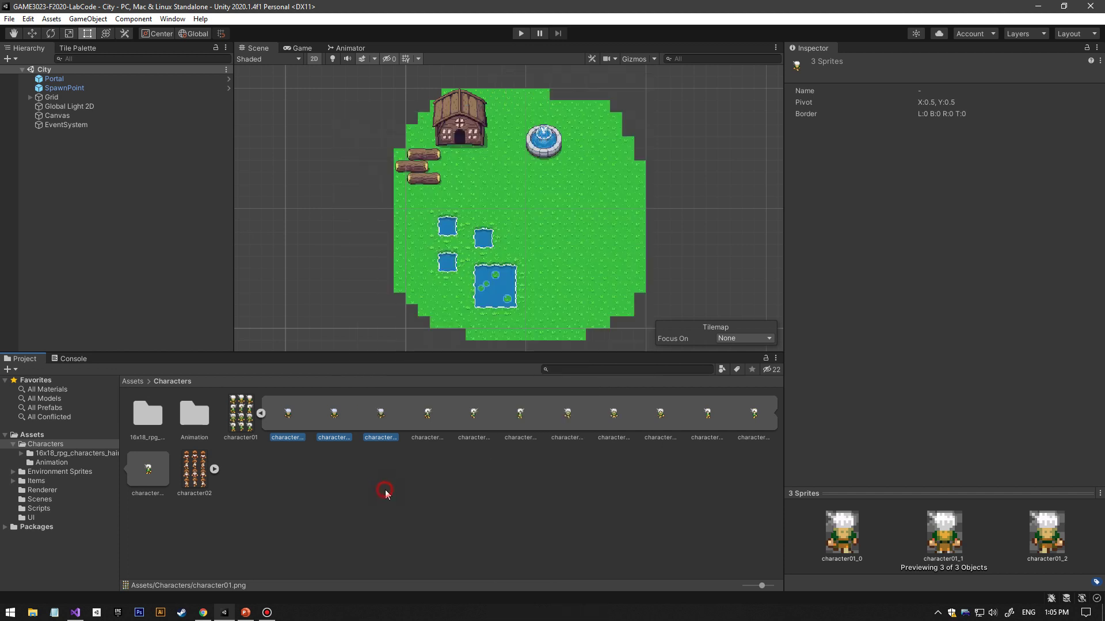
{"action": "right_click", "coordinate": [293, 438]}
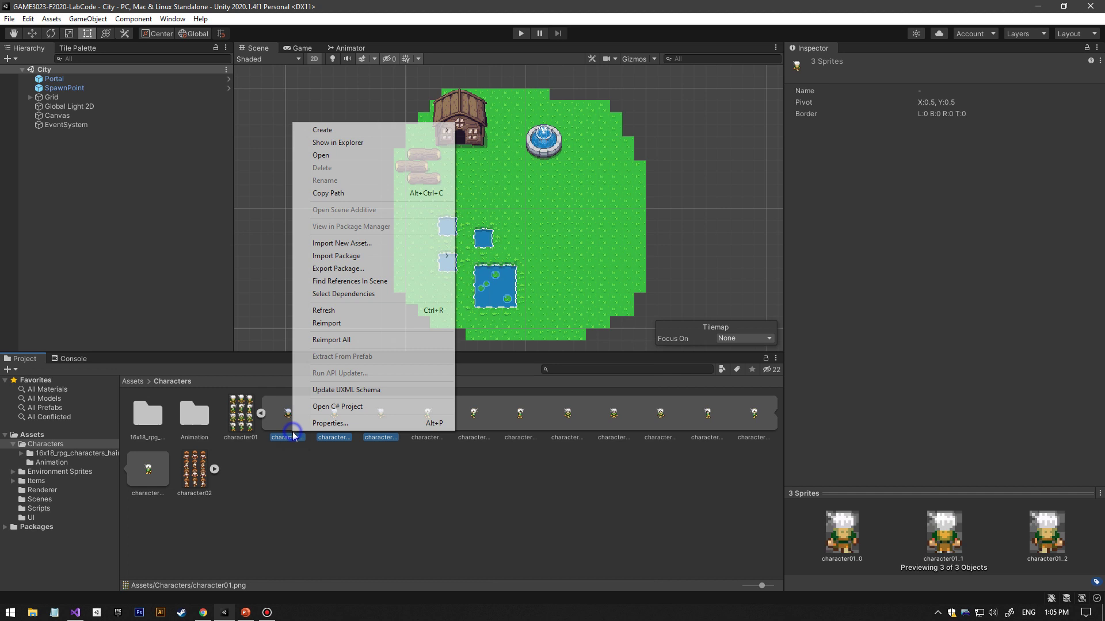
{"action": "mouse_move", "coordinate": [414, 130]}
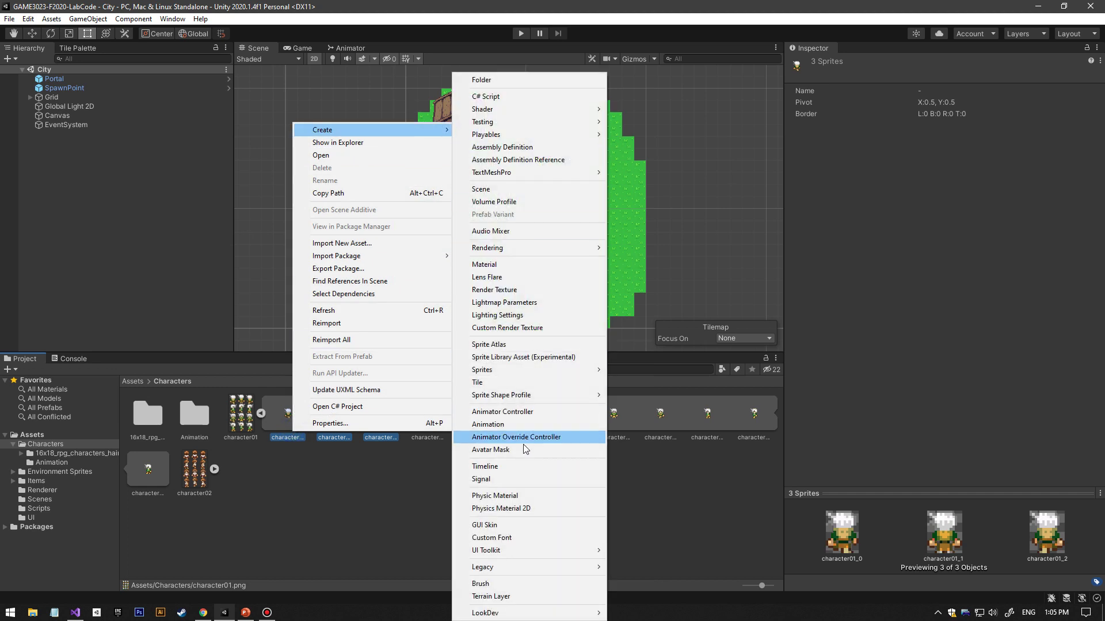
{"action": "left_click", "coordinate": [515, 425]}
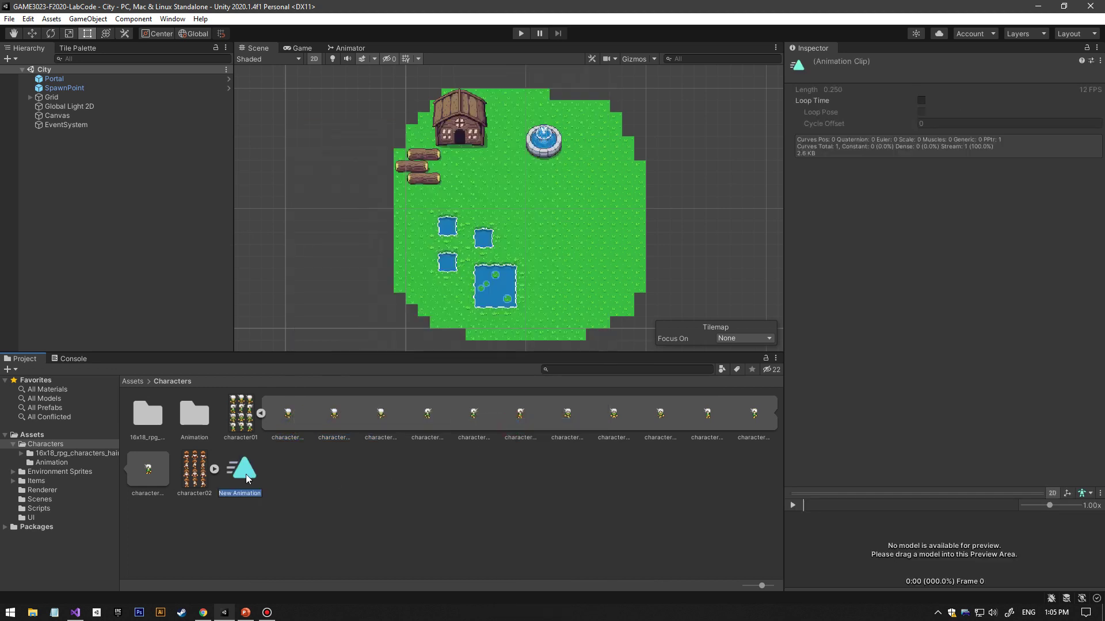
{"action": "left_click", "coordinate": [300, 486]}
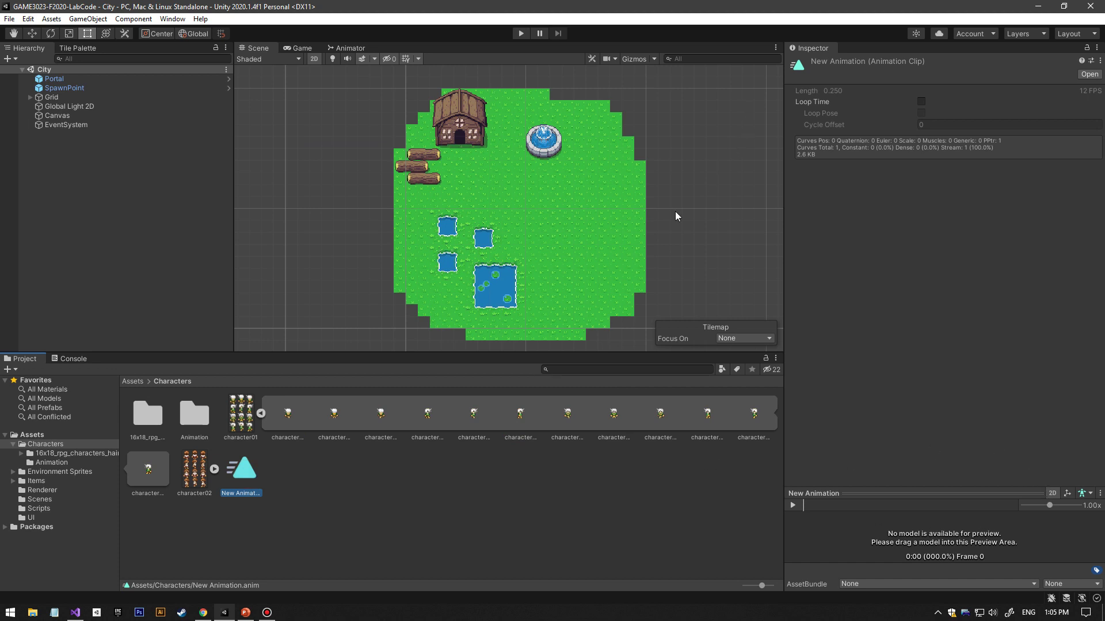
Step through the first three walk frames, character01_0 to character01_2.
{"action": "left_click", "coordinate": [333, 413]}
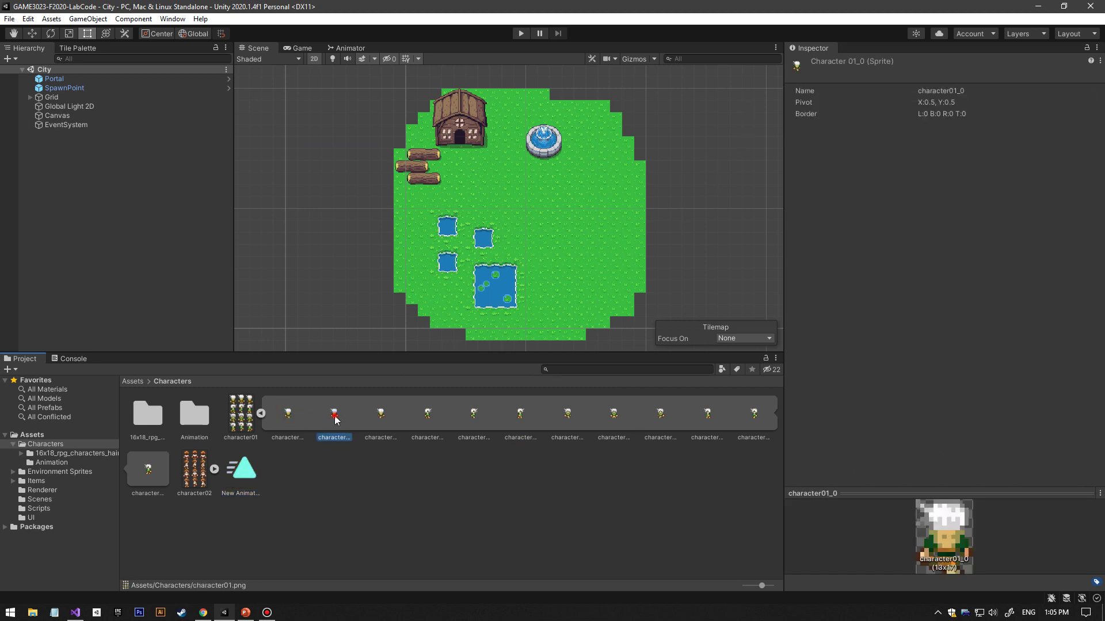
{"action": "left_click", "coordinate": [369, 415]}
{"action": "left_click", "coordinate": [290, 415]}
{"action": "left_click", "coordinate": [334, 414]}
{"action": "left_click", "coordinate": [299, 423]}
{"action": "left_click", "coordinate": [367, 421]}
{"action": "left_click", "coordinate": [299, 422]}
{"action": "left_click", "coordinate": [339, 417]}
{"action": "left_click", "coordinate": [371, 420]}
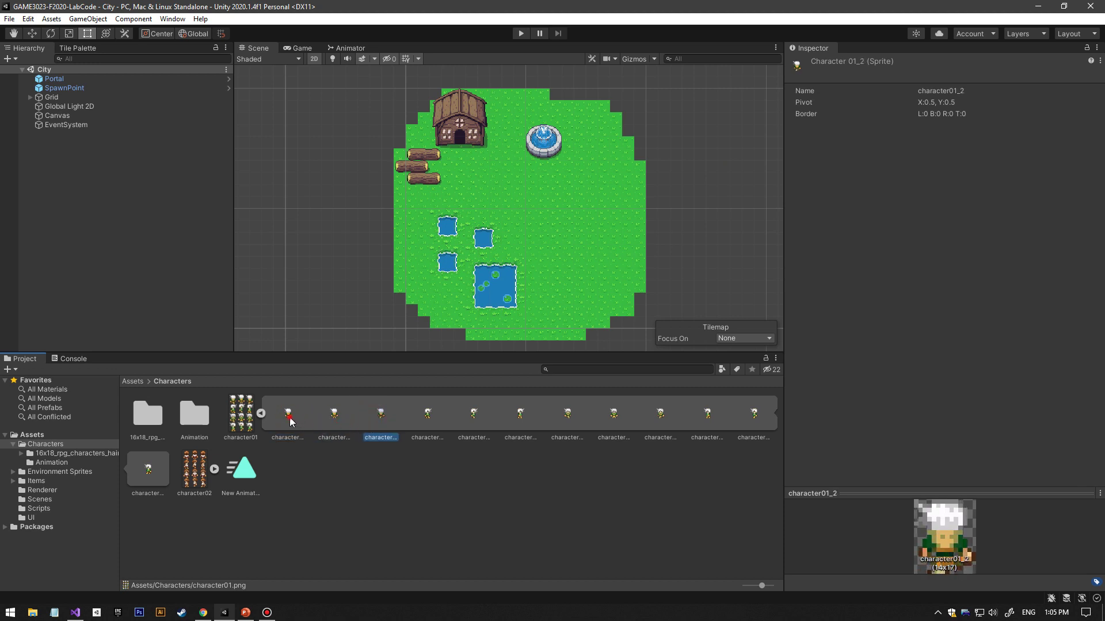
{"action": "left_click", "coordinate": [348, 415]}
{"action": "left_click", "coordinate": [371, 424]}
Delete the New Animation clip and confirm the deletion.
{"action": "left_click", "coordinate": [238, 479]}
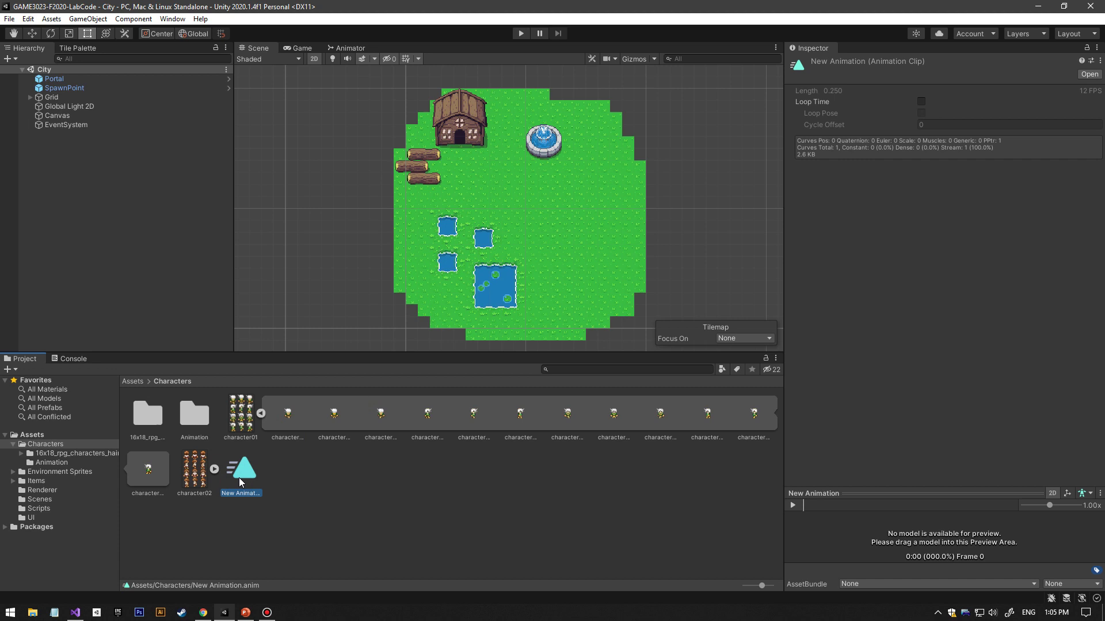
{"action": "key", "text": "Delete"}
{"action": "left_click", "coordinate": [585, 328]}
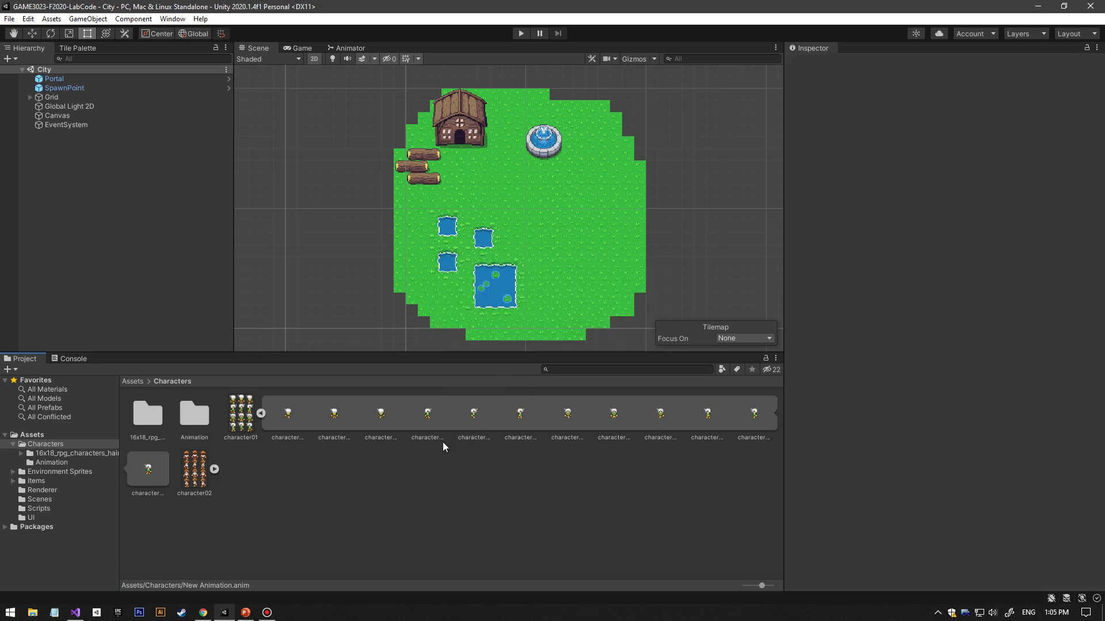
Review the frame groups character01_3–5, character01_6–8 and character01_9–11, then clear the selection.
{"action": "left_click", "coordinate": [521, 417], "text": "shift"}
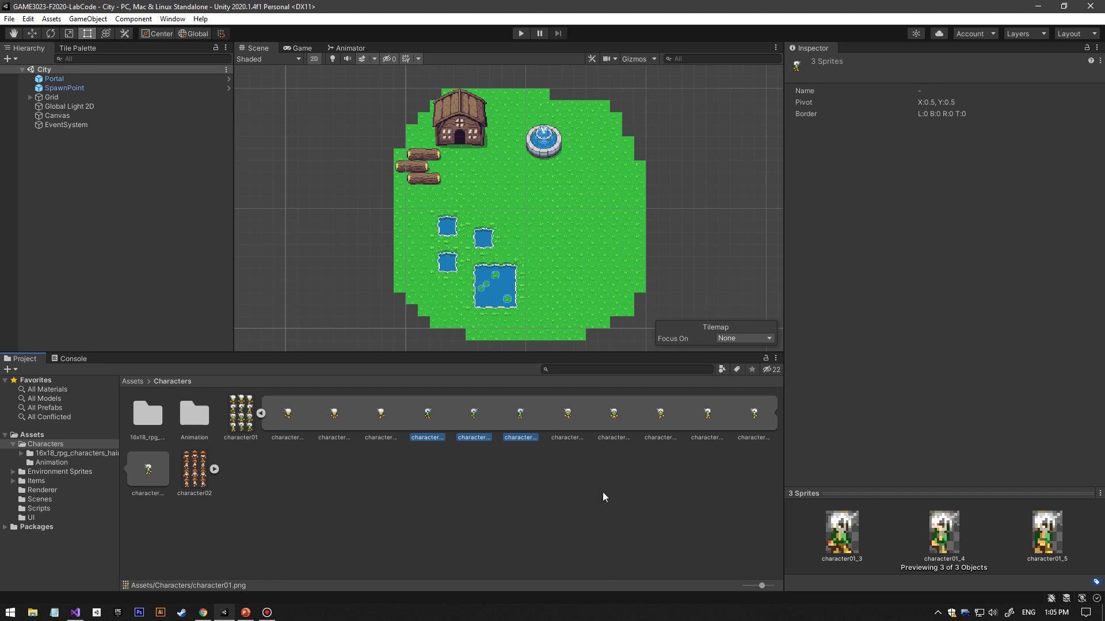
{"action": "left_click", "coordinate": [567, 413]}
{"action": "left_click", "coordinate": [660, 413], "text": "shift"}
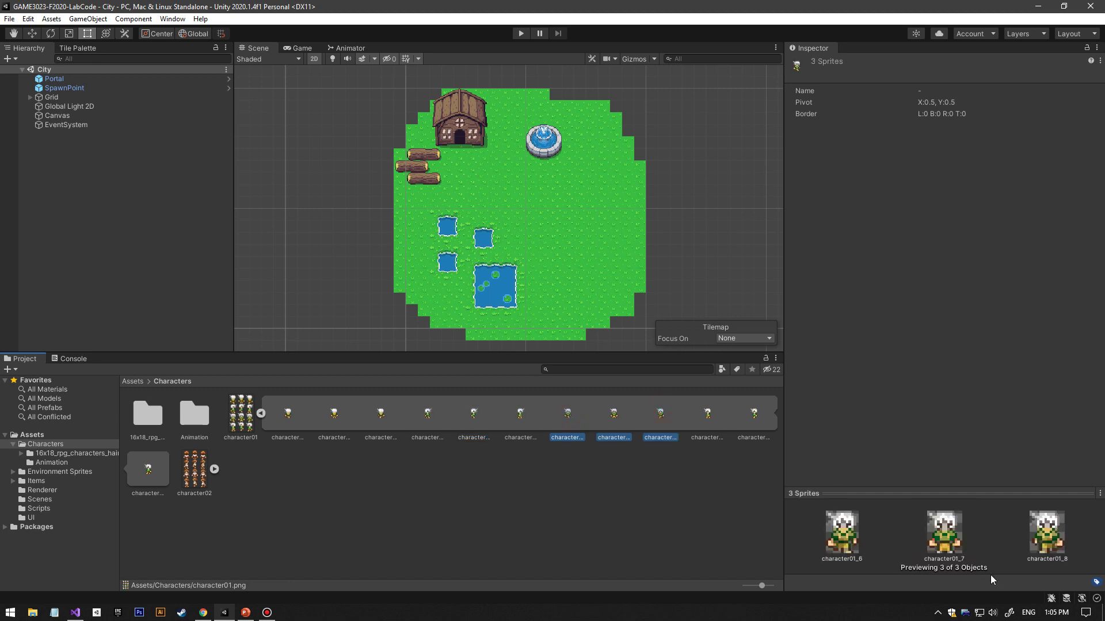
{"action": "left_click", "coordinate": [707, 413]}
{"action": "left_click", "coordinate": [148, 469], "text": "shift"}
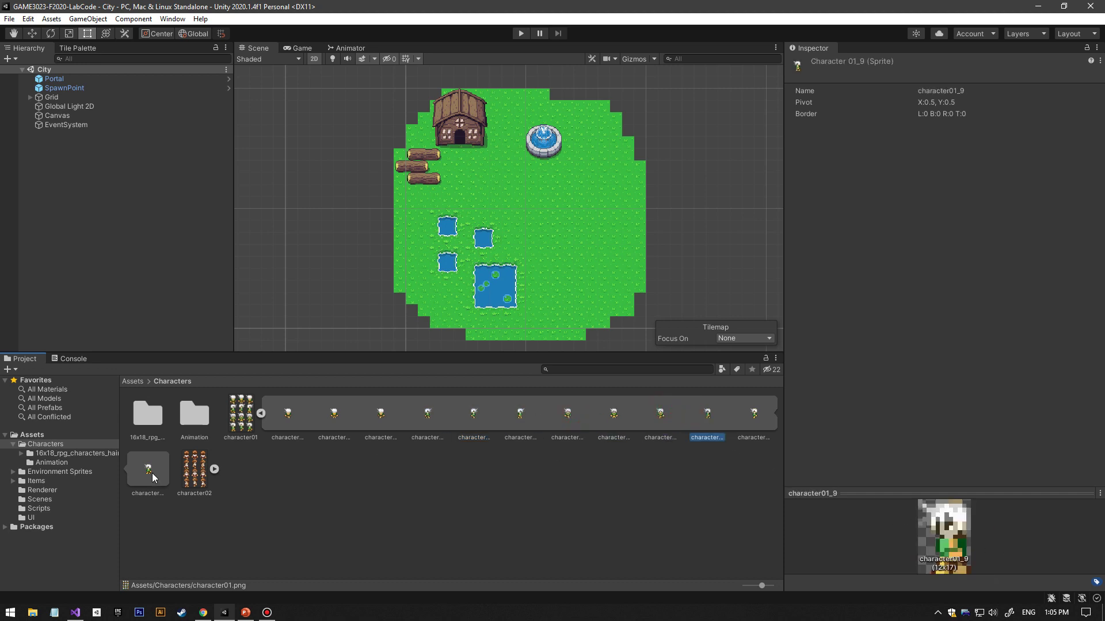
{"action": "left_click", "coordinate": [517, 517]}
Open the Animation folder and check the Anim_Down, Anim_Left, Anim_Right and Anim_Up clips.
{"action": "double_click", "coordinate": [199, 425]}
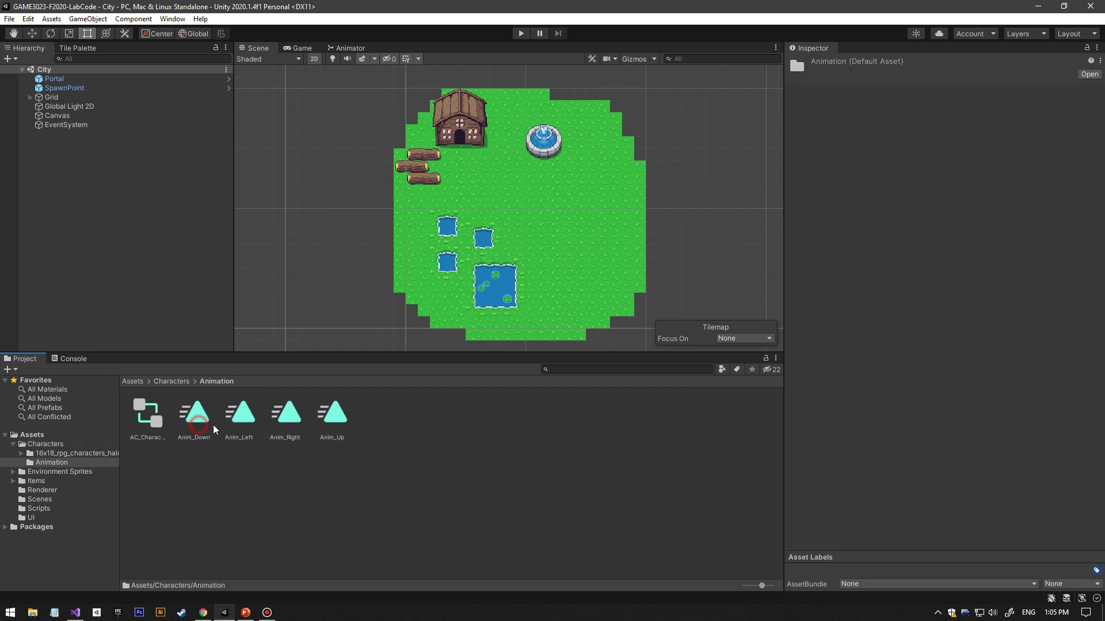
{"action": "left_click", "coordinate": [198, 427]}
{"action": "left_click", "coordinate": [340, 418], "text": "shift"}
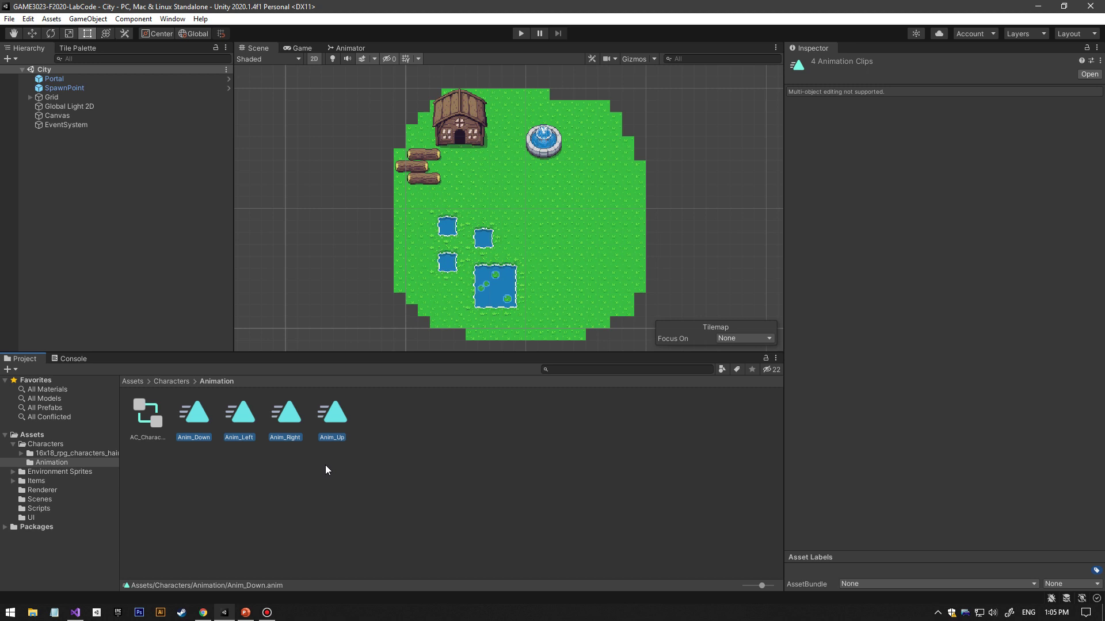
{"action": "left_click", "coordinate": [284, 459]}
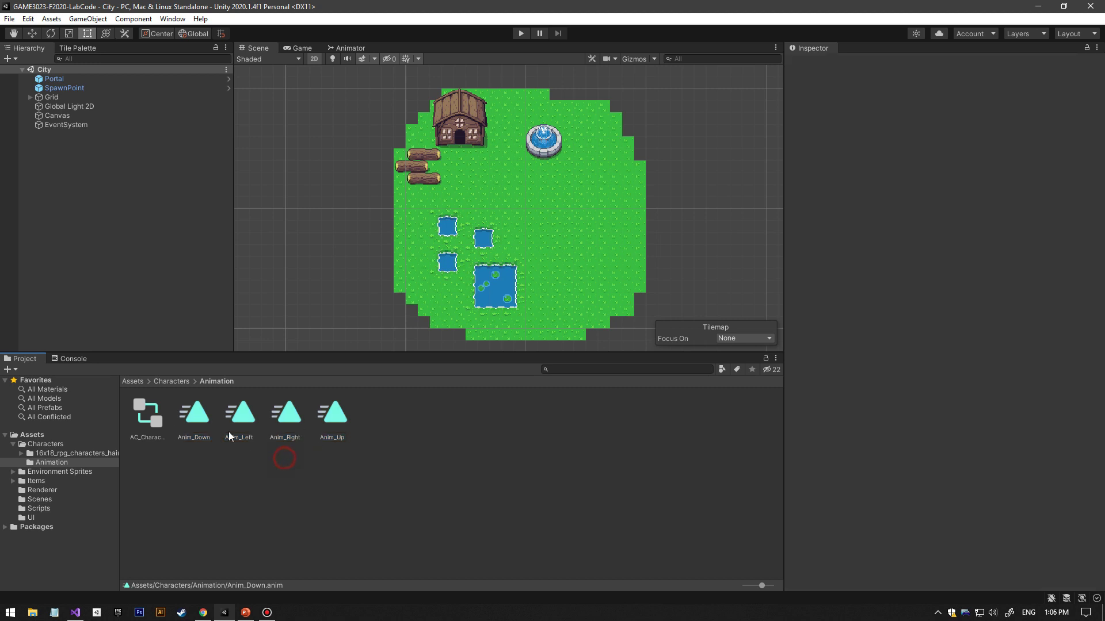
{"action": "left_click", "coordinate": [196, 424]}
{"action": "left_click", "coordinate": [338, 491]}
Dismiss the folder's context menu and go back up to the Characters folder.
{"action": "right_click", "coordinate": [427, 442]}
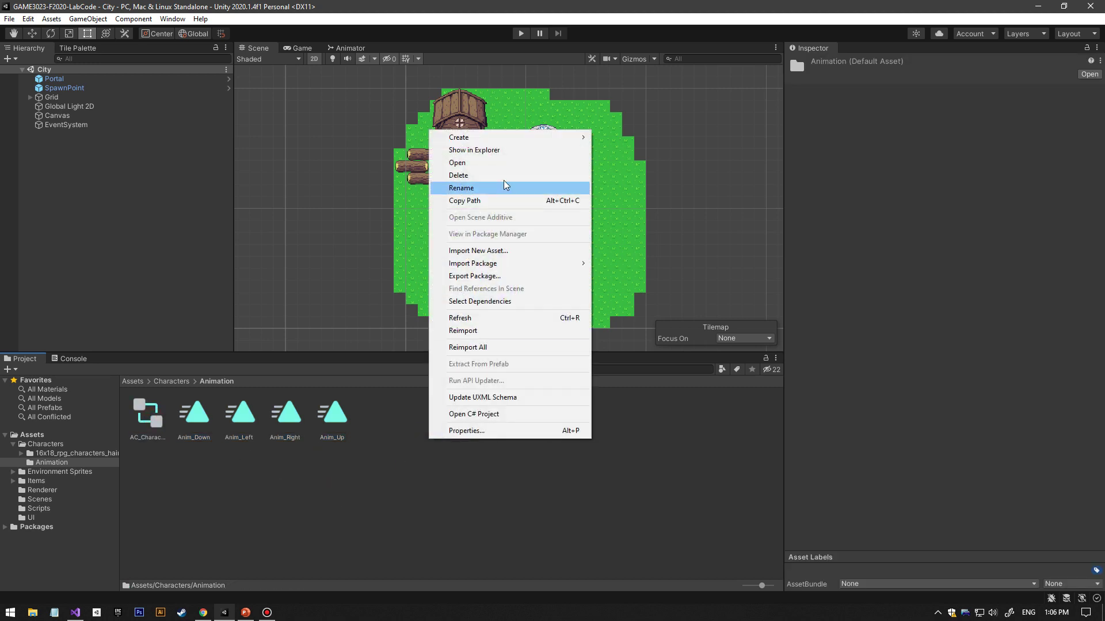
{"action": "mouse_move", "coordinate": [524, 139]}
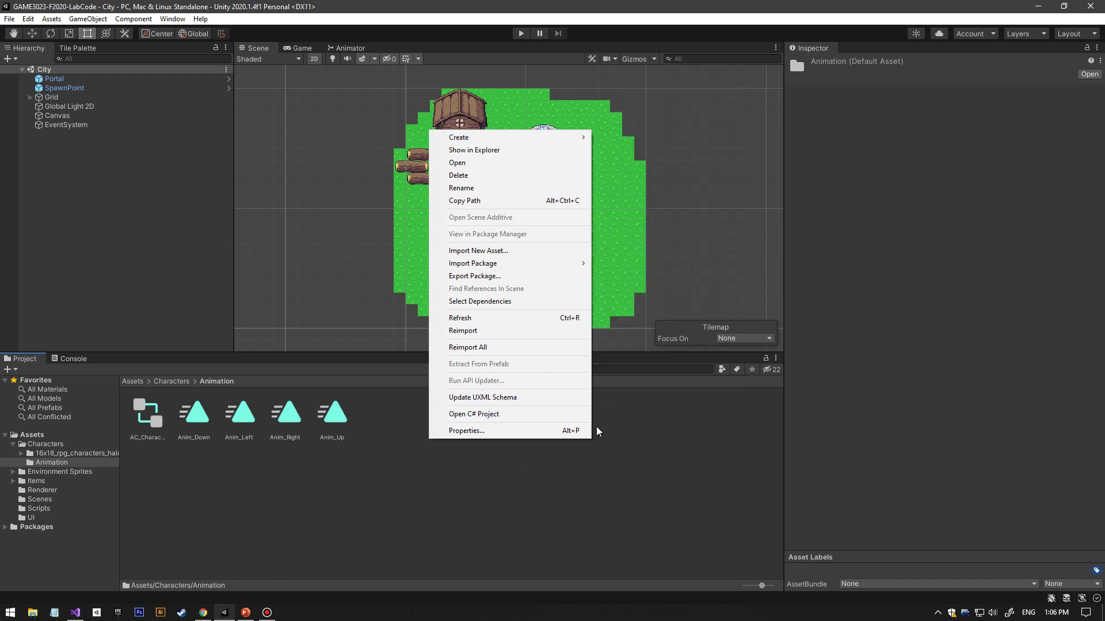
{"action": "left_click", "coordinate": [273, 489]}
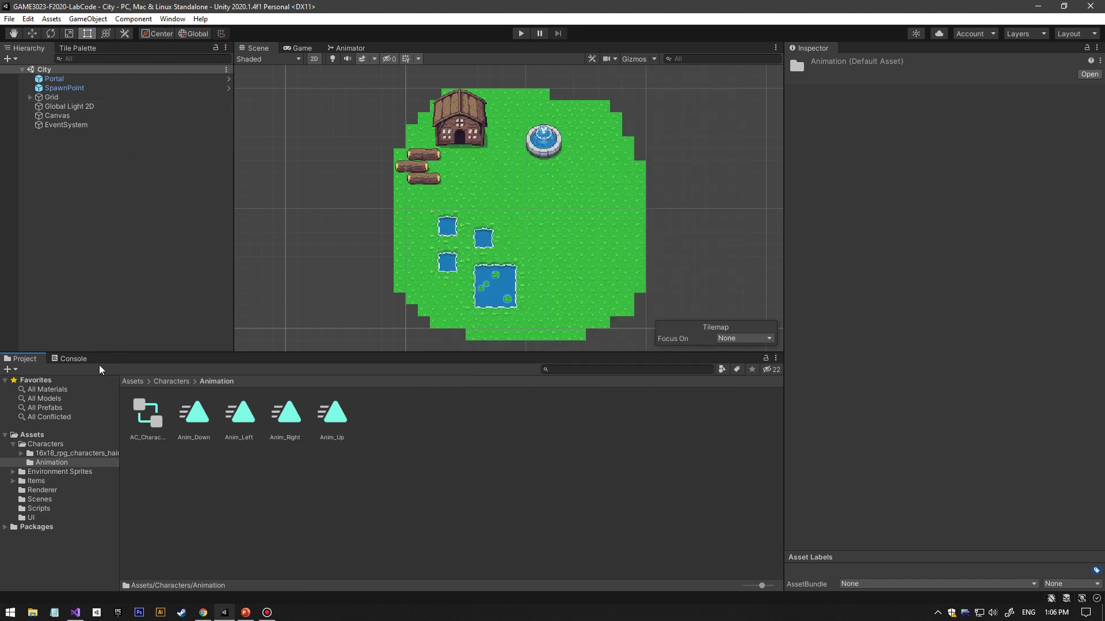
{"action": "left_click", "coordinate": [167, 381]}
Try adding an Animator to the PlayerCharacter prefab and dismiss the duplicate-component warning.
{"action": "left_click", "coordinate": [133, 381]}
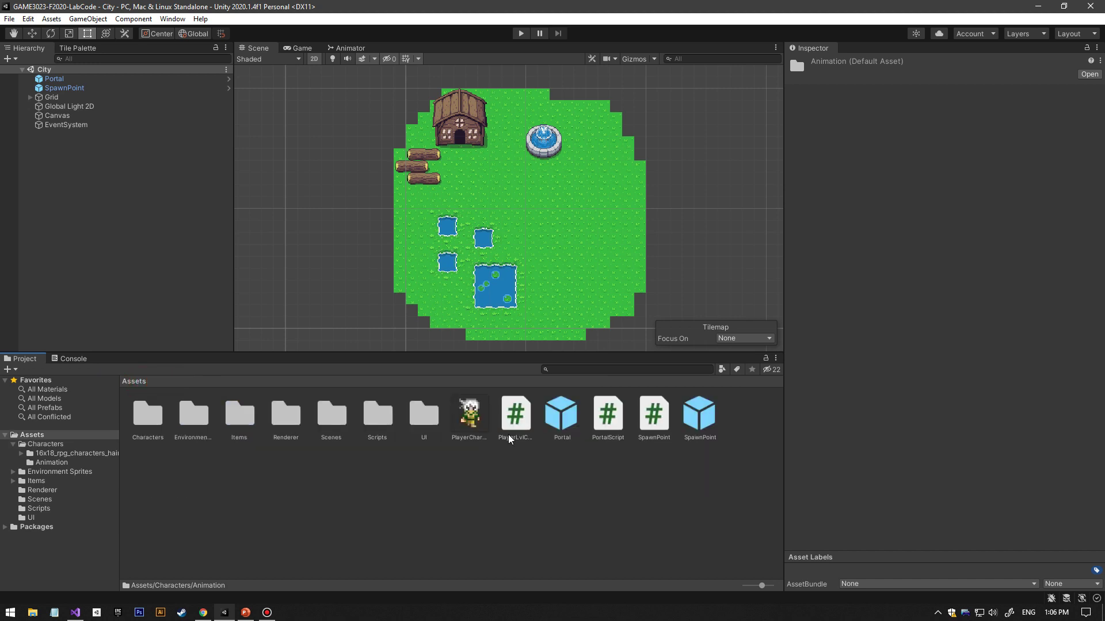
{"action": "left_click", "coordinate": [482, 422]}
{"action": "scroll", "coordinate": [937, 399], "scroll_direction": "down", "scroll_amount": 10}
{"action": "left_click", "coordinate": [945, 478]}
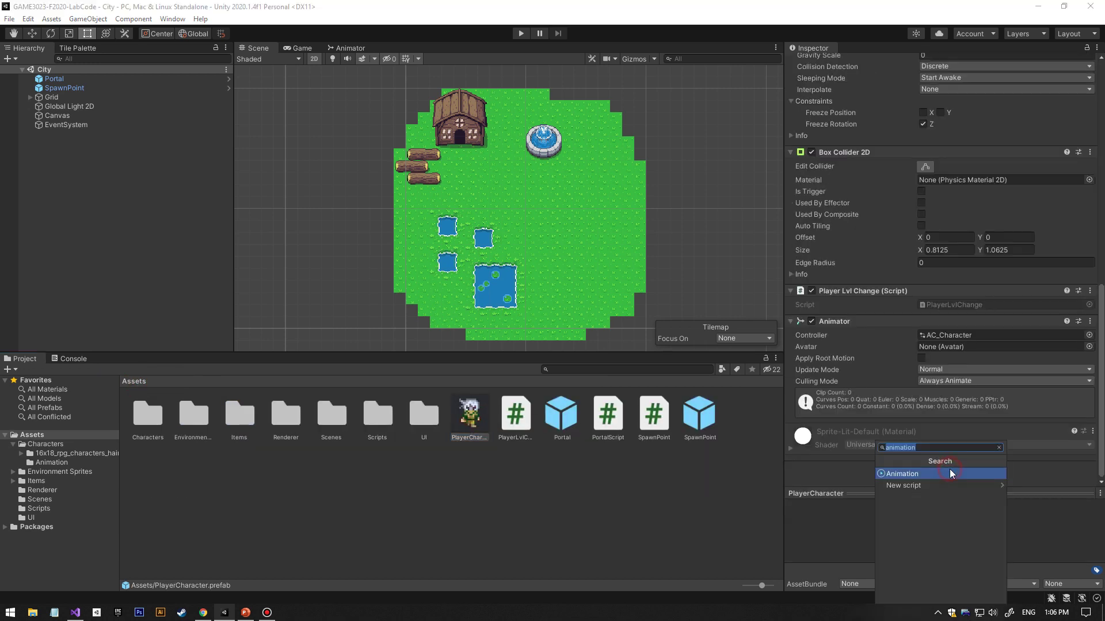
{"action": "type", "text": "ANIMO"}
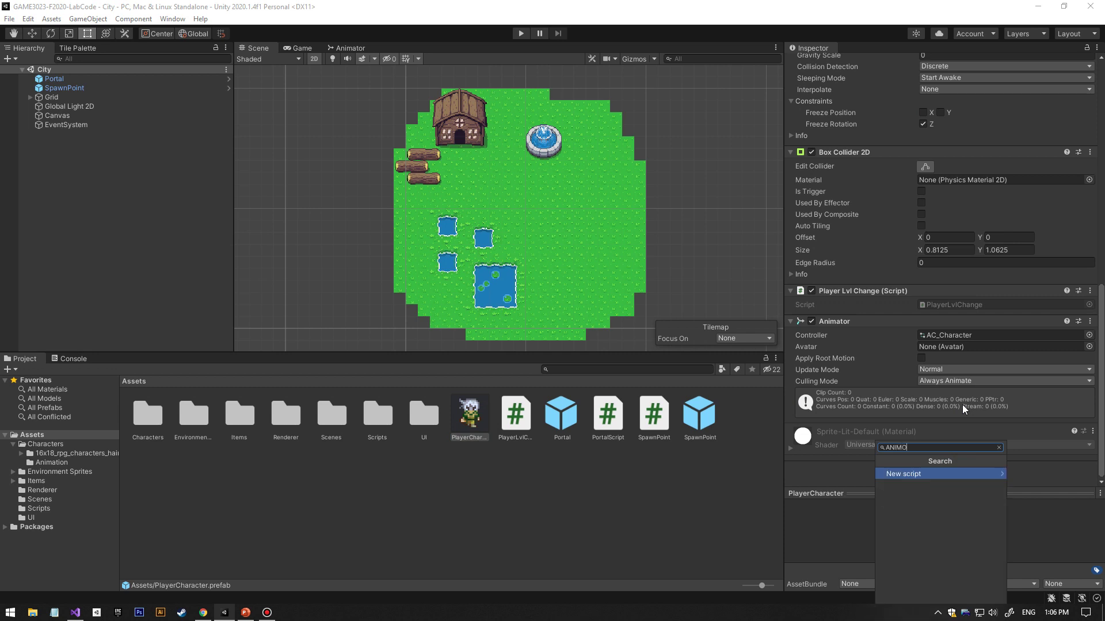
{"action": "key", "text": "BackSpace"}
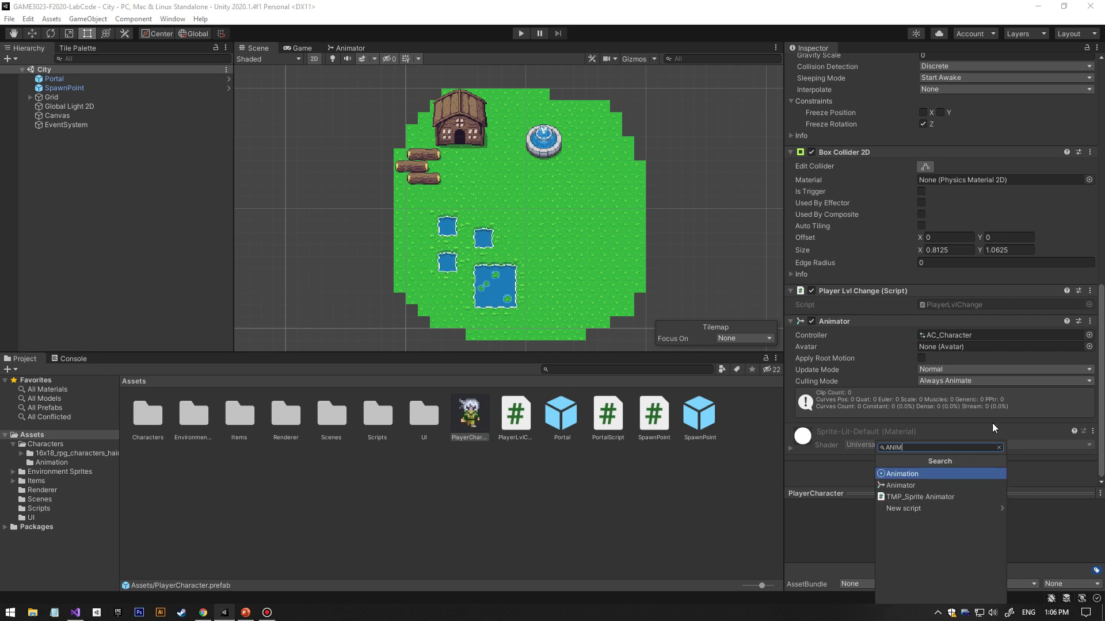
{"action": "left_click", "coordinate": [930, 486]}
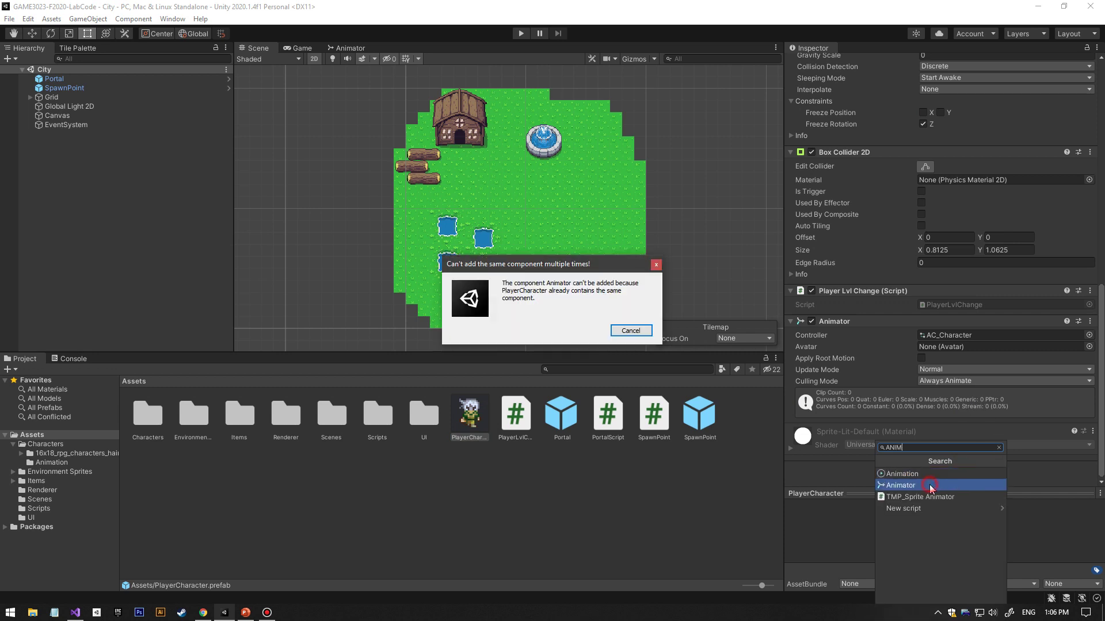
{"action": "left_click", "coordinate": [655, 267]}
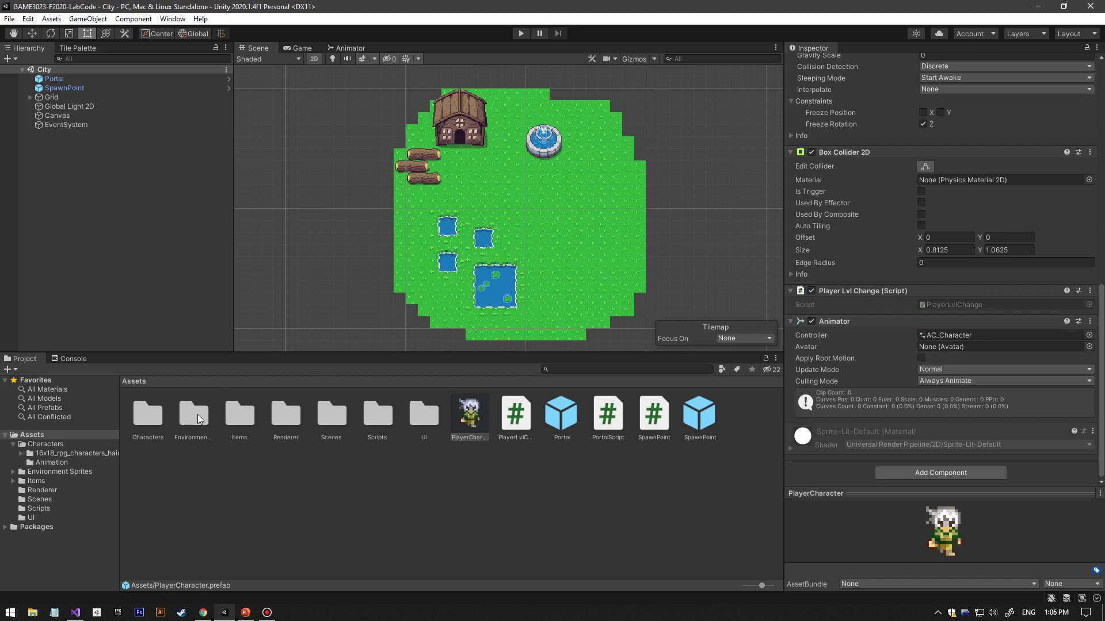
Open Characters > Animation and bring up the Create menu there.
{"action": "double_click", "coordinate": [148, 413]}
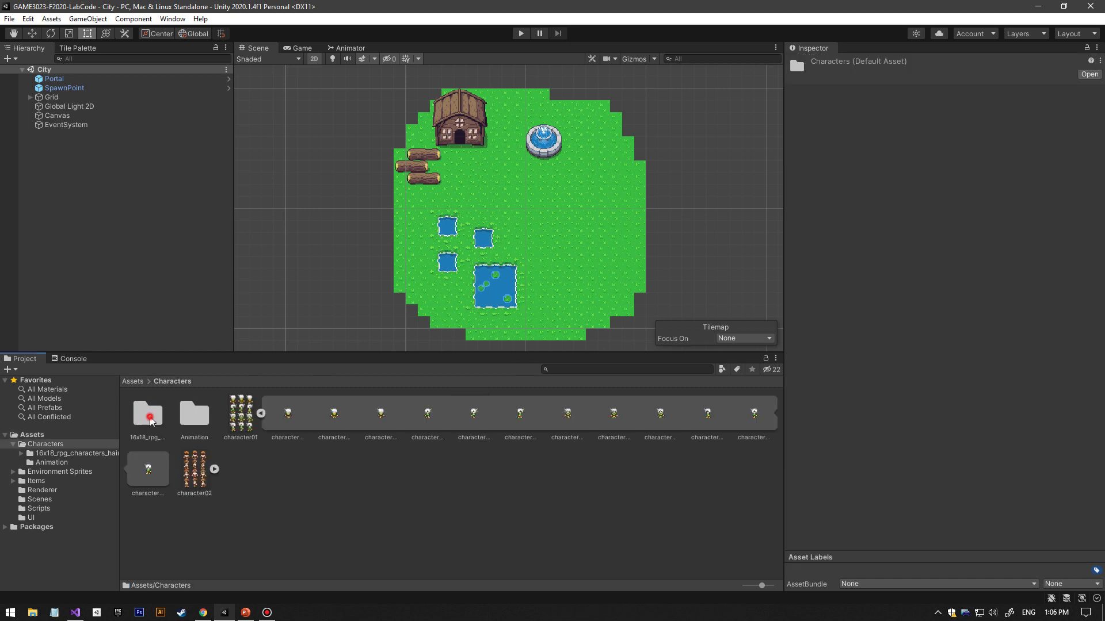
{"action": "double_click", "coordinate": [194, 413]}
{"action": "right_click", "coordinate": [292, 494]}
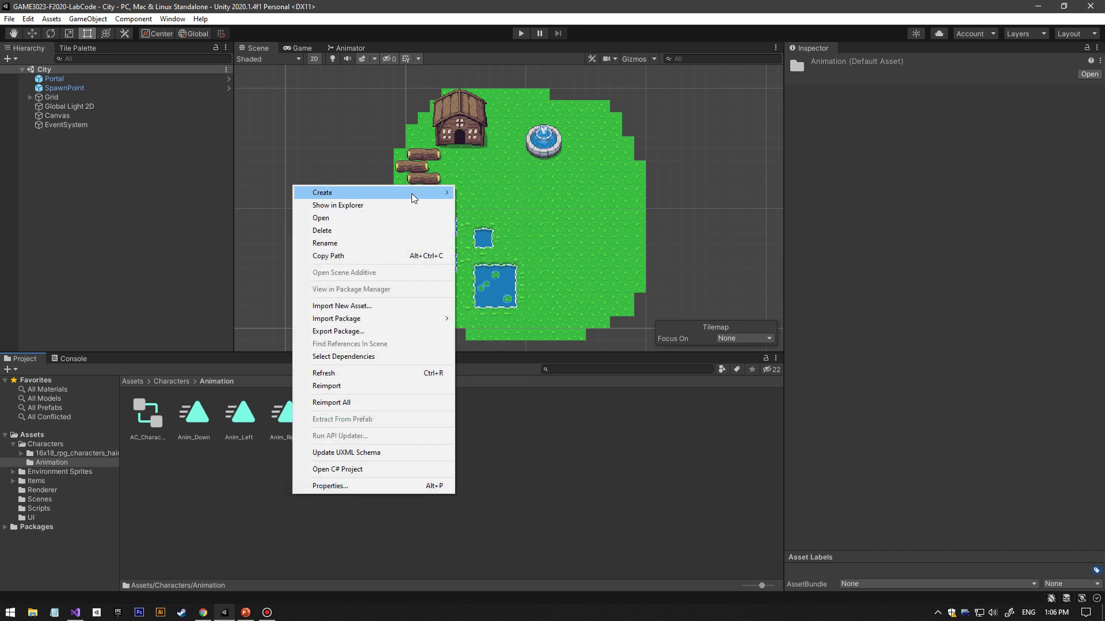
{"action": "mouse_move", "coordinate": [413, 198]}
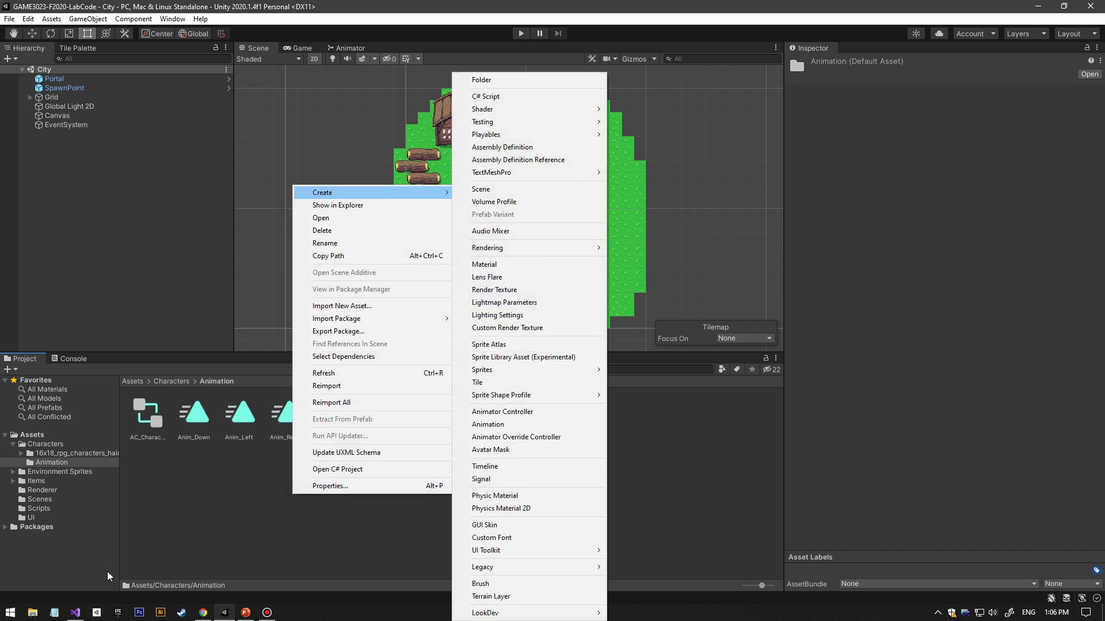
Open the AC_Character controller in the Animator and pan the graph to show all states.
{"action": "left_click", "coordinate": [205, 520]}
{"action": "double_click", "coordinate": [156, 422]}
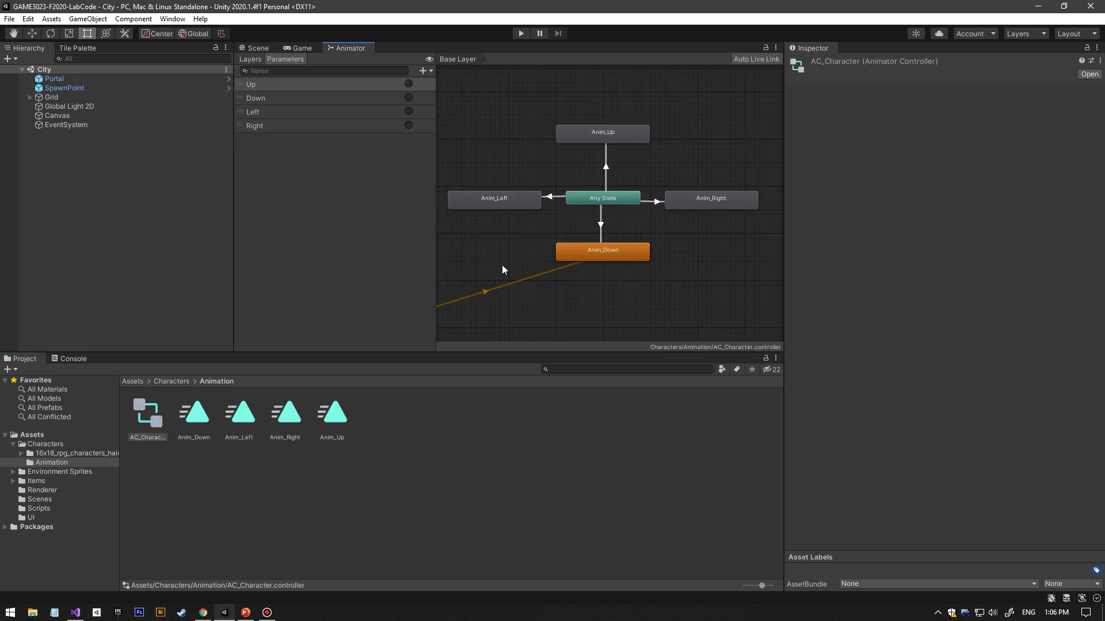
{"action": "right_click", "coordinate": [541, 266]}
{"action": "left_click", "coordinate": [493, 250]}
{"action": "middle_click_drag", "start_coordinate": [492, 250], "coordinate": [667, 254]}
{"action": "middle_click_drag", "start_coordinate": [599, 309], "coordinate": [531, 336]}
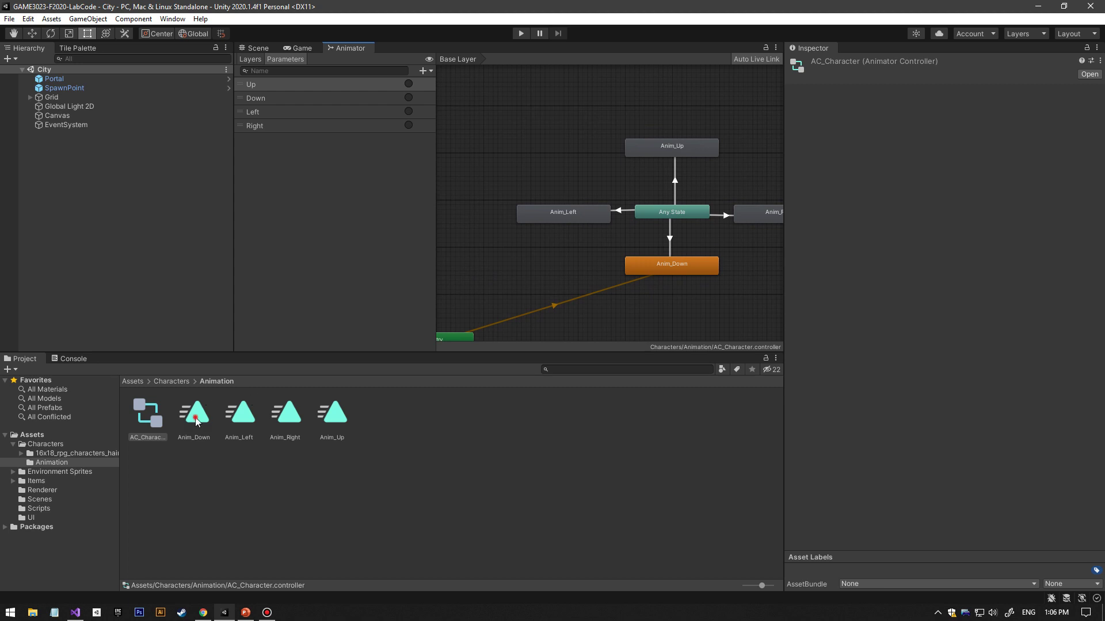
{"action": "left_click_drag", "start_coordinate": [198, 416], "coordinate": [233, 413]}
Inspect the Anim_Up state and the Any State node's transitions.
{"action": "left_click", "coordinate": [633, 144]}
{"action": "scroll", "coordinate": [624, 226], "scroll_direction": "up", "scroll_amount": 3}
{"action": "scroll", "coordinate": [683, 190], "scroll_direction": "down", "scroll_amount": 3}
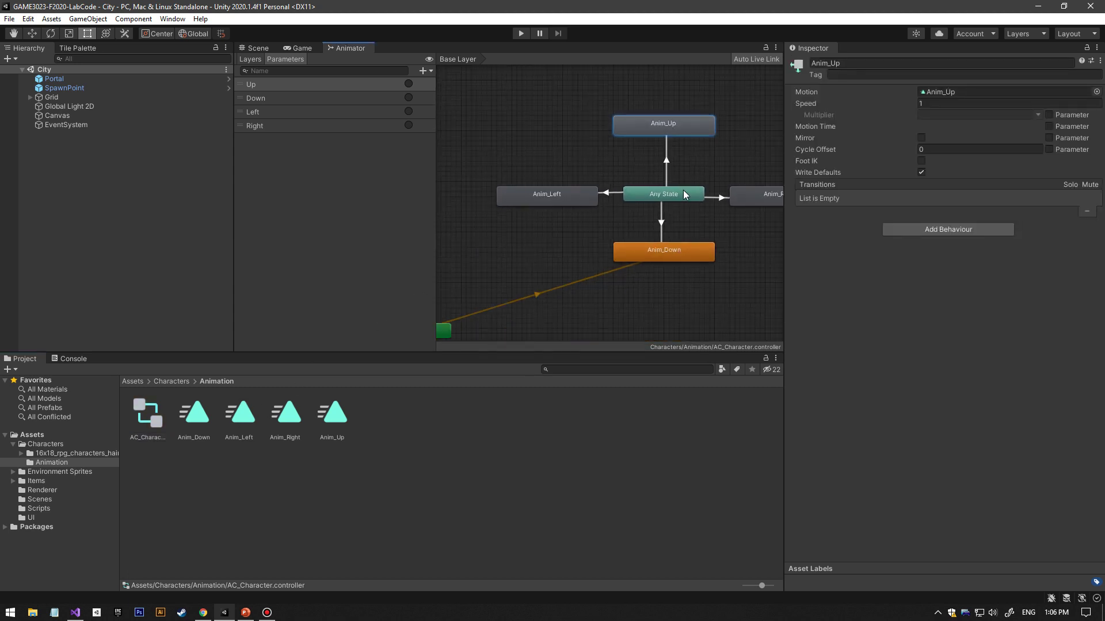
{"action": "left_click", "coordinate": [634, 199]}
{"action": "right_click", "coordinate": [636, 201]}
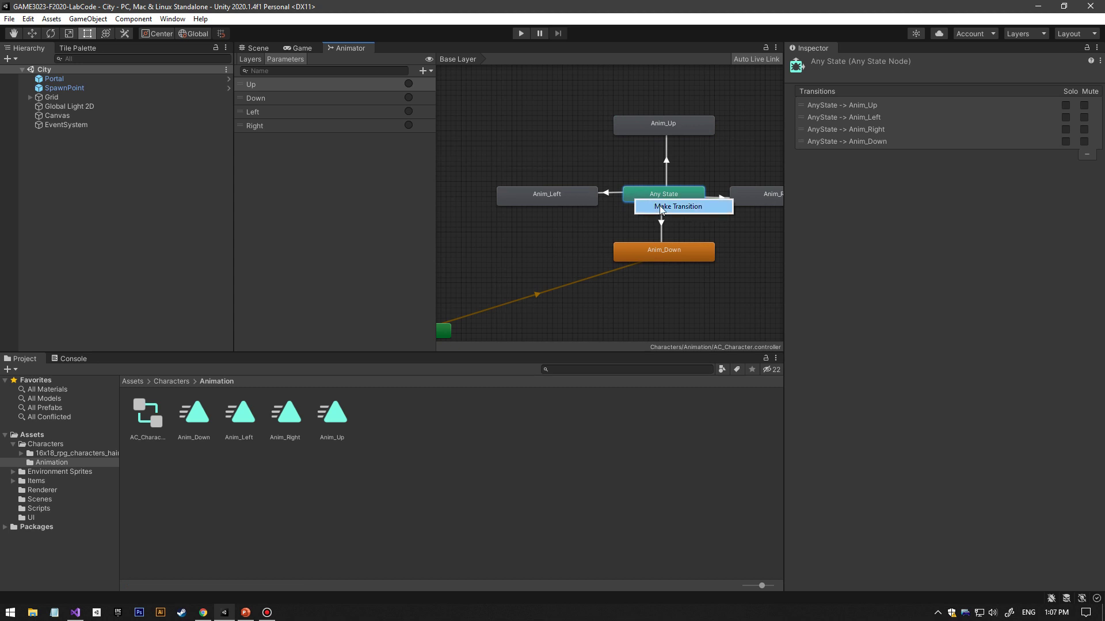
{"action": "left_click", "coordinate": [659, 205]}
{"action": "right_click", "coordinate": [637, 163]}
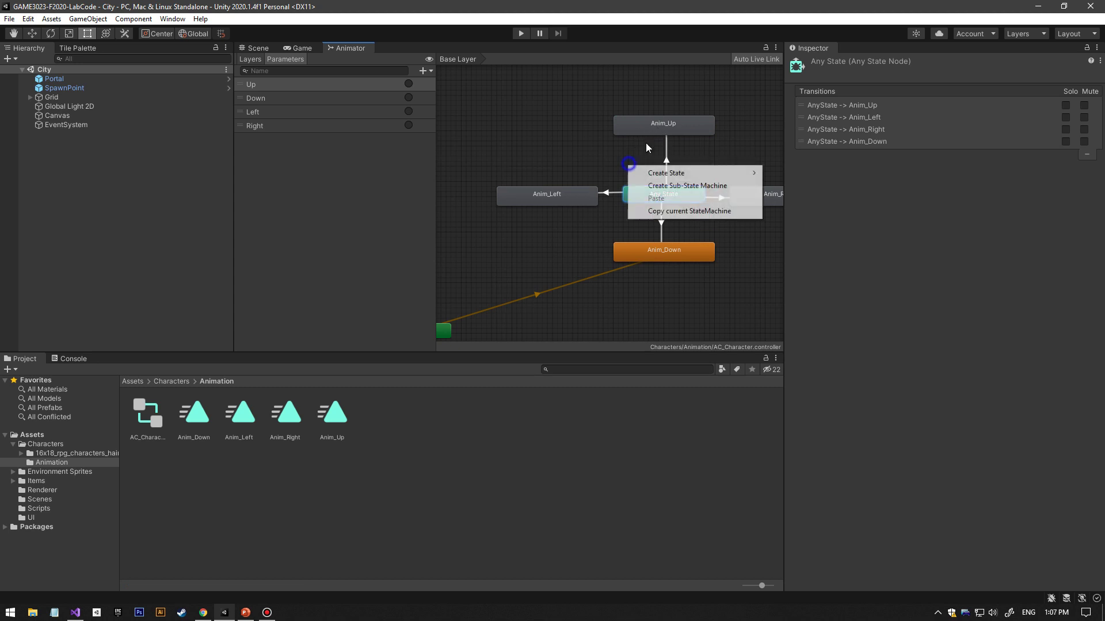
{"action": "left_click", "coordinate": [674, 124]}
{"action": "left_click", "coordinate": [688, 127]}
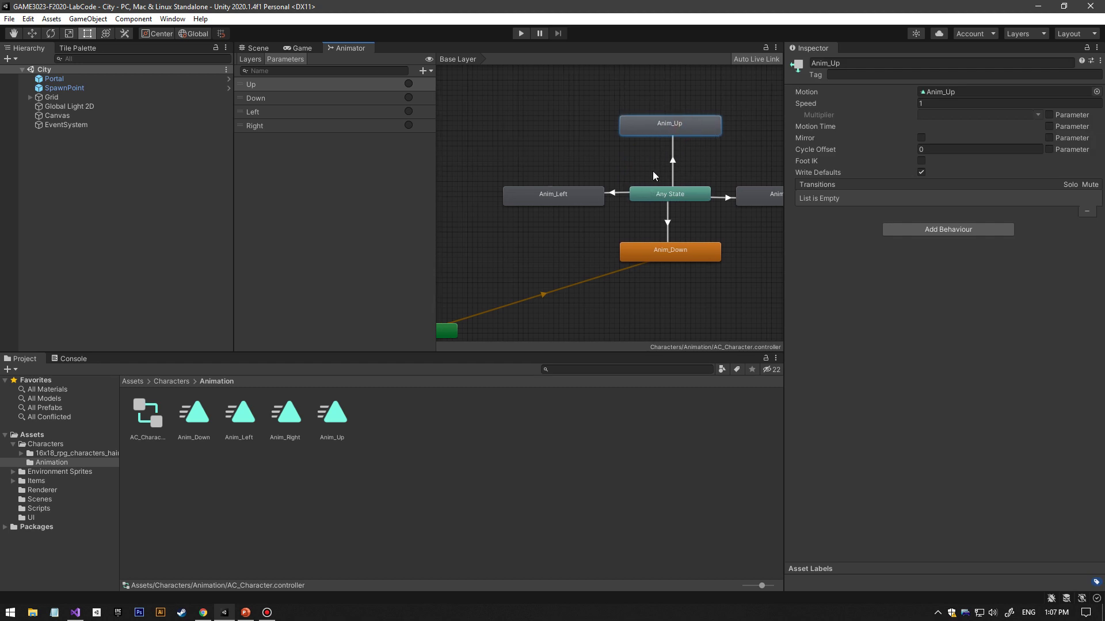
{"action": "middle_click_drag", "start_coordinate": [653, 171], "coordinate": [624, 151]}
Inspect the Any State → Anim_Up transition: Up condition, Exit Time and Transition Duration 0.
{"action": "left_click", "coordinate": [622, 150]}
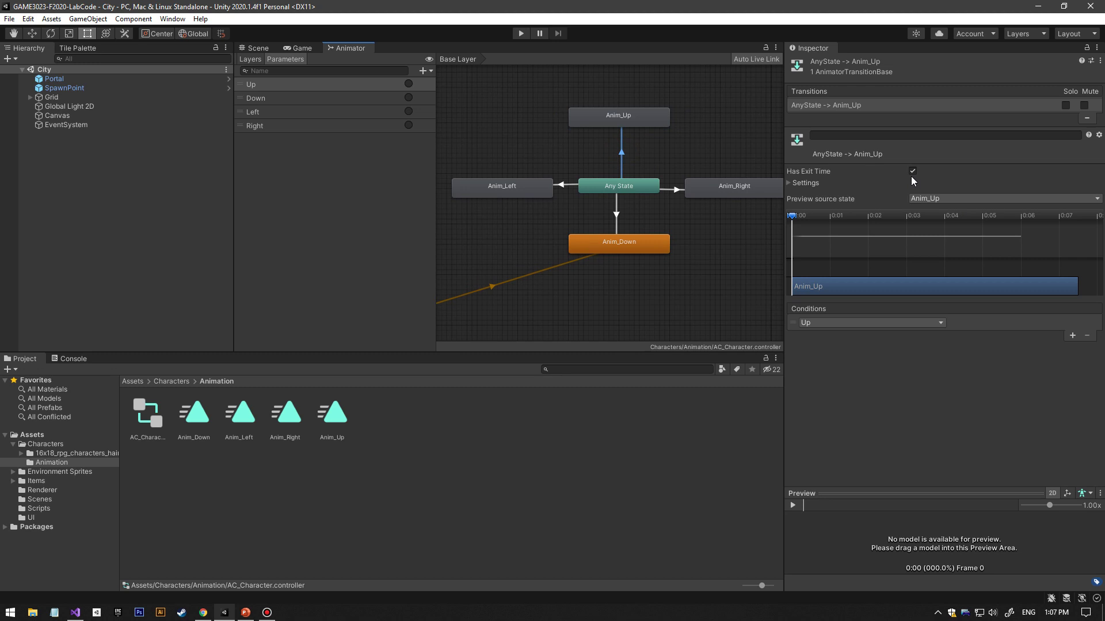
{"action": "middle_click_drag", "start_coordinate": [711, 198], "coordinate": [678, 216]}
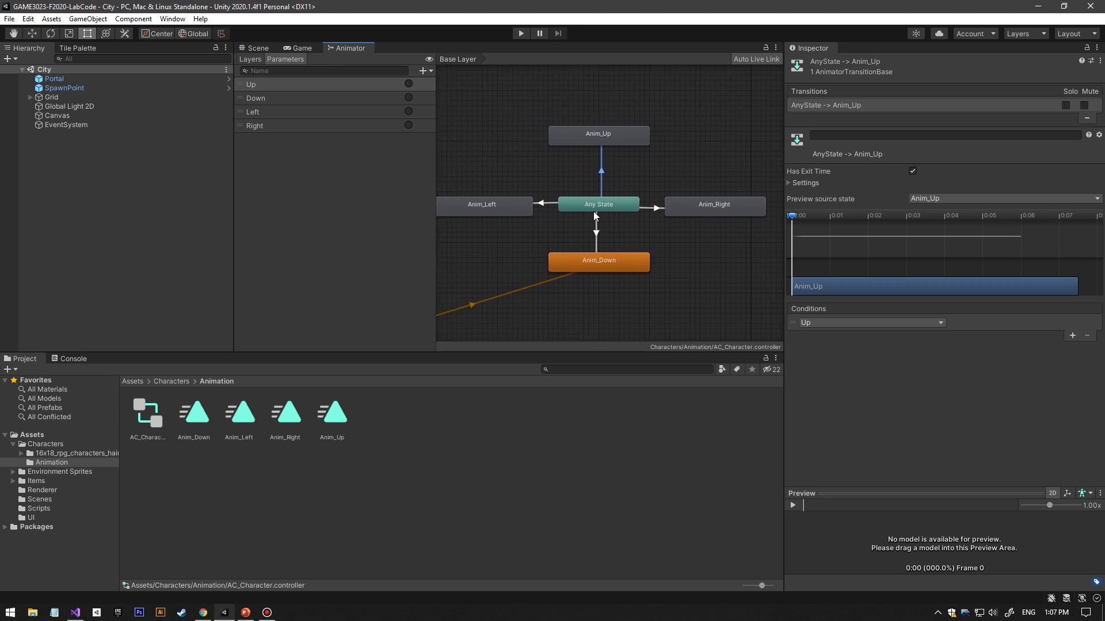
{"action": "middle_click_drag", "start_coordinate": [594, 214], "coordinate": [618, 215]}
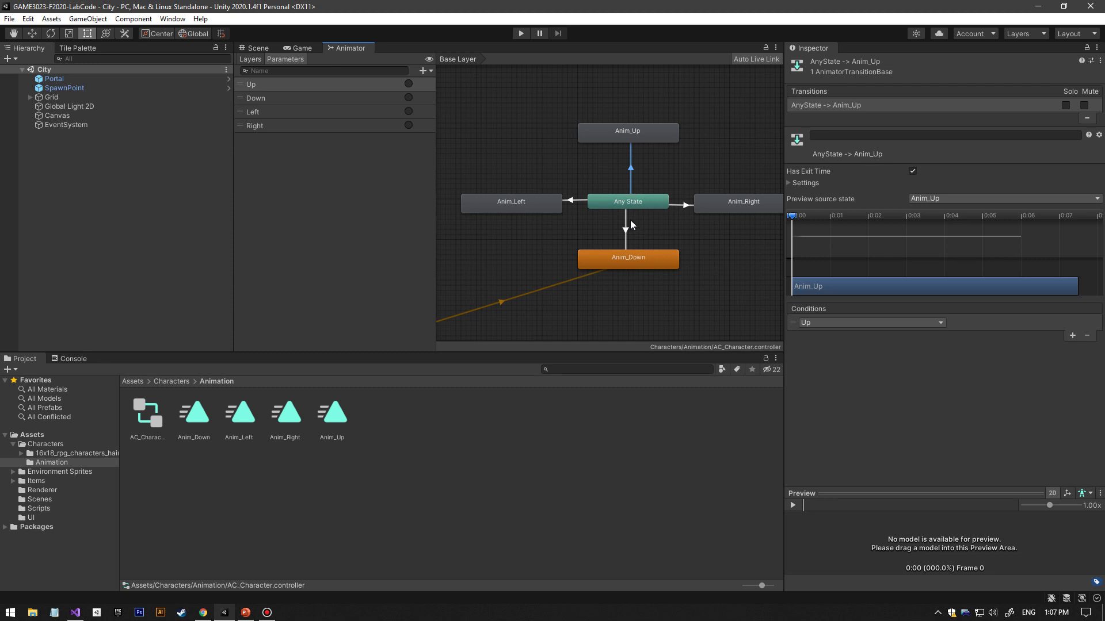
{"action": "middle_click_drag", "start_coordinate": [651, 209], "coordinate": [635, 226]}
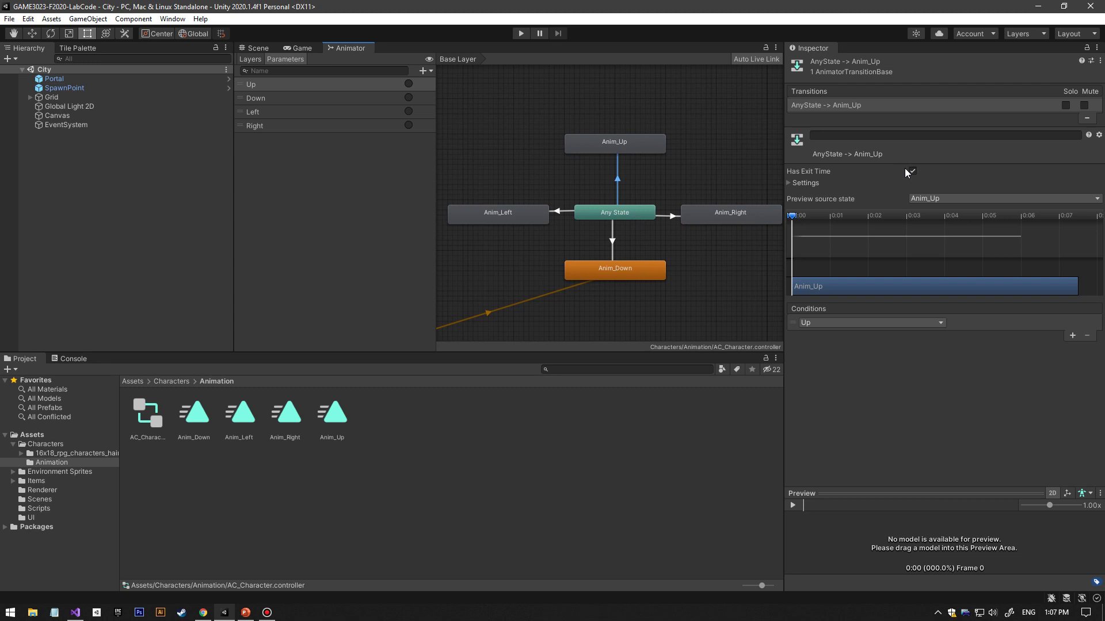
{"action": "left_click_drag", "start_coordinate": [864, 260], "coordinate": [896, 243]}
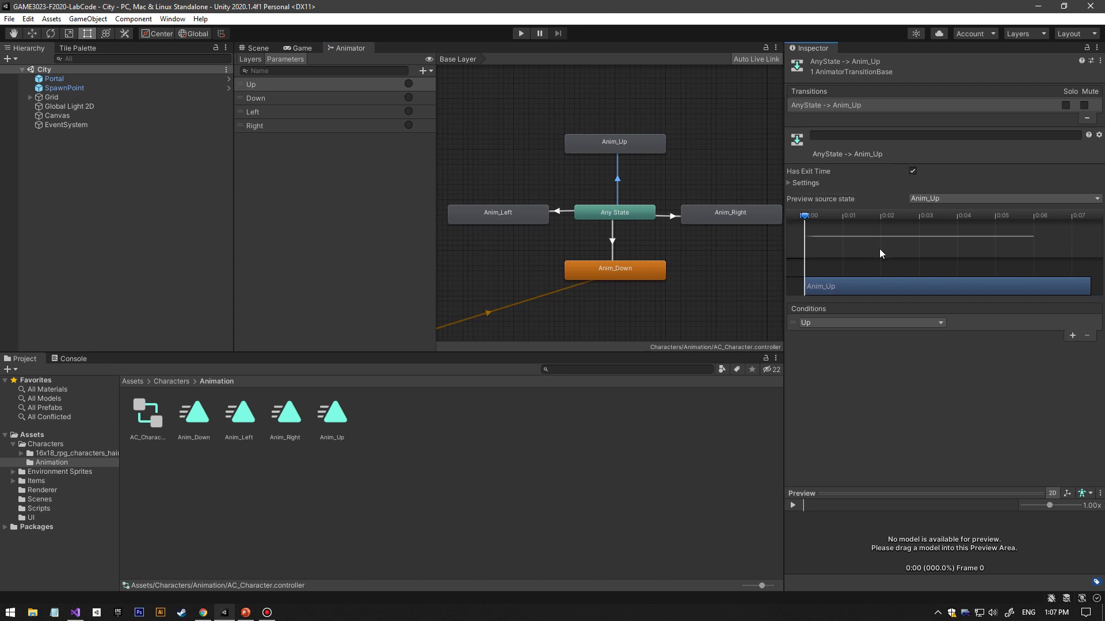
{"action": "left_click", "coordinate": [790, 182]}
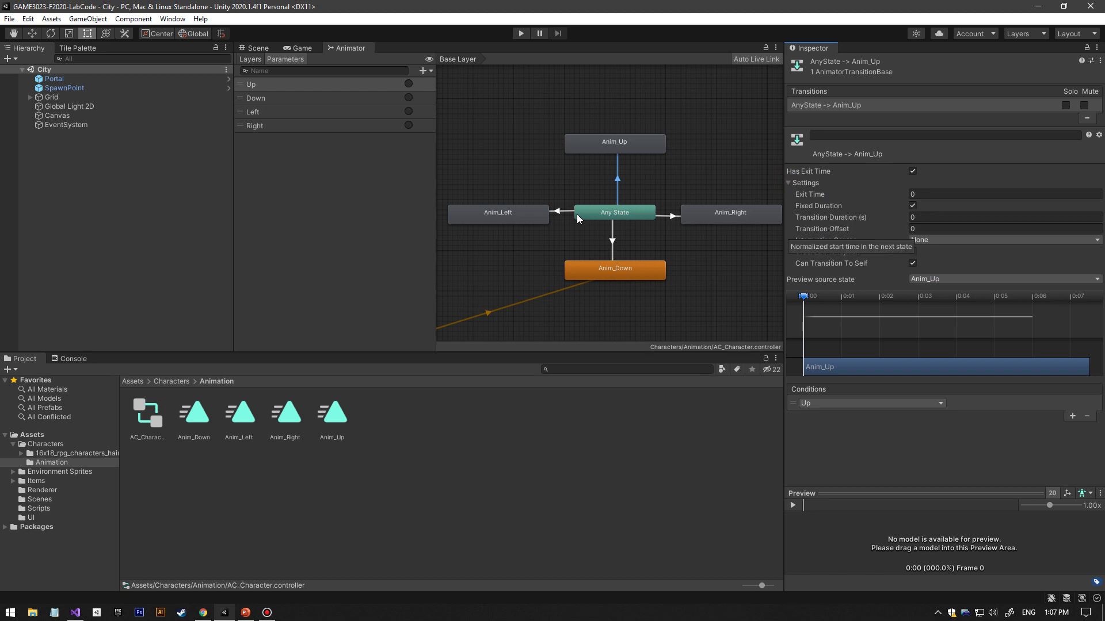
{"action": "scroll", "coordinate": [576, 214], "scroll_direction": "down", "scroll_amount": 3}
{"action": "scroll", "coordinate": [572, 235], "scroll_direction": "up", "scroll_amount": 3}
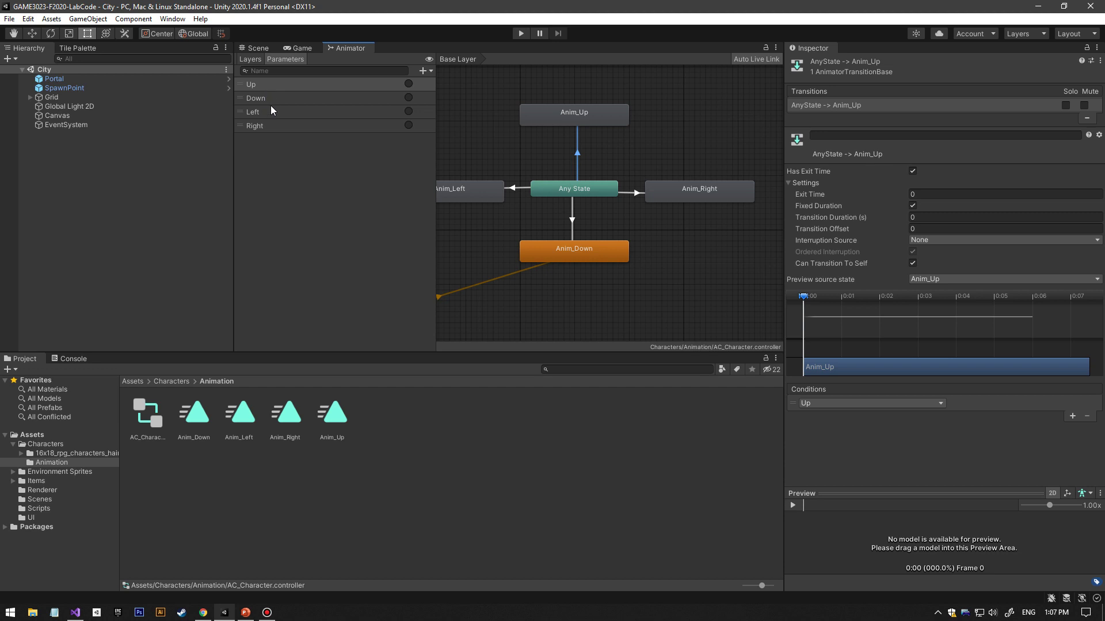
{"action": "middle_click_drag", "start_coordinate": [449, 162], "coordinate": [580, 163]}
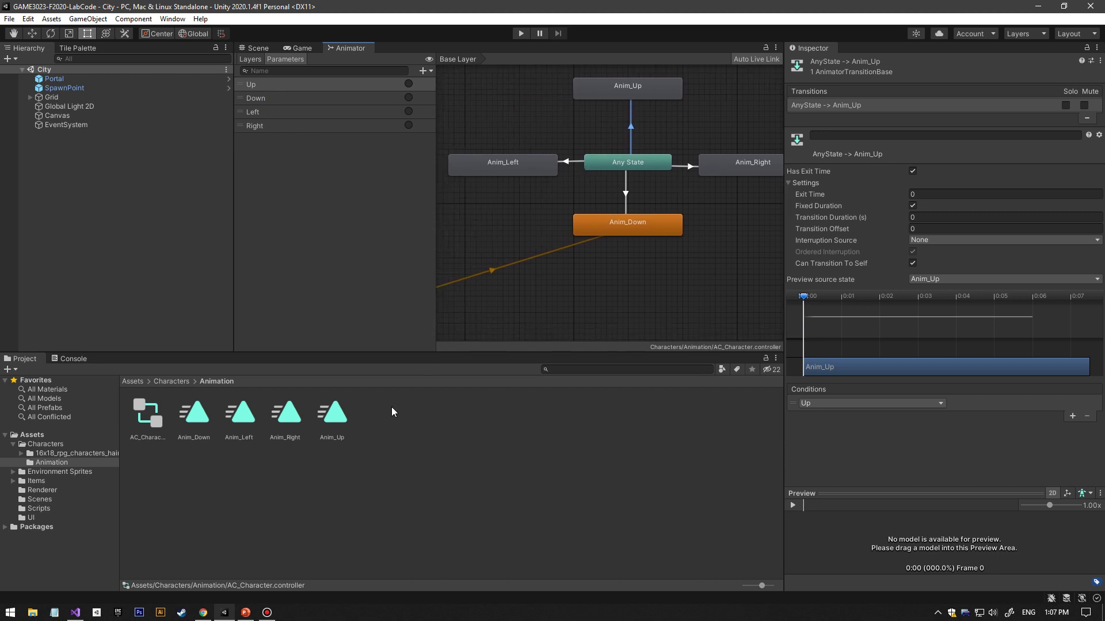
In Visual Studio, review Update() passing movementVector to the Animate method.
{"action": "left_click", "coordinate": [76, 611]}
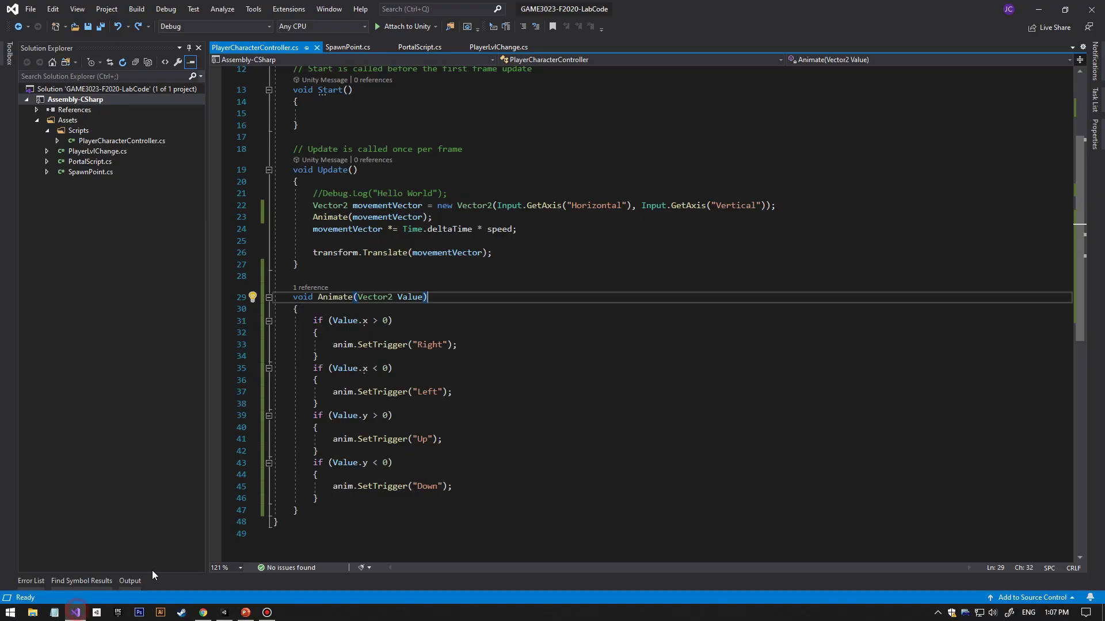
{"action": "scroll", "coordinate": [565, 174], "scroll_direction": "up", "scroll_amount": 3}
{"action": "scroll", "coordinate": [518, 259], "scroll_direction": "down", "scroll_amount": 1}
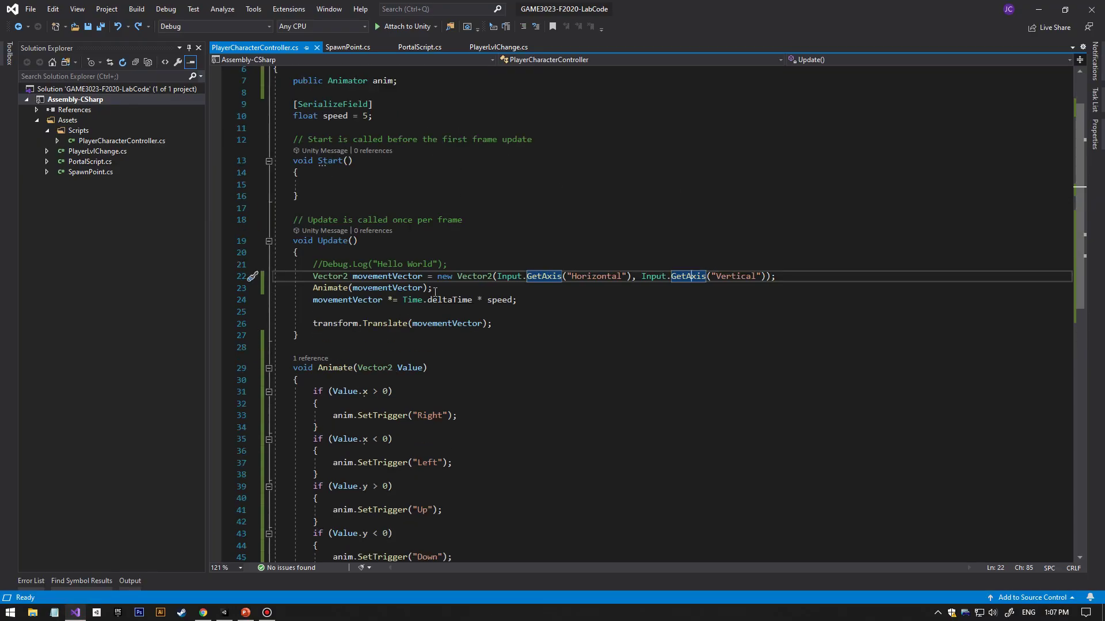
{"action": "double_click", "coordinate": [449, 300]}
{"action": "left_click", "coordinate": [327, 372]}
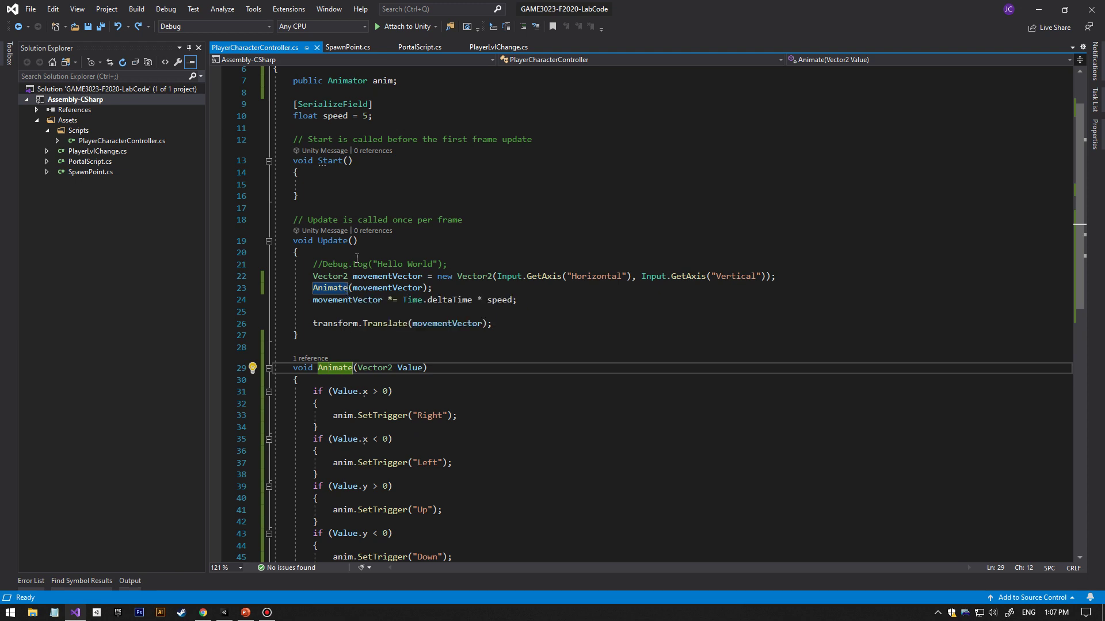
{"action": "left_click", "coordinate": [389, 277]}
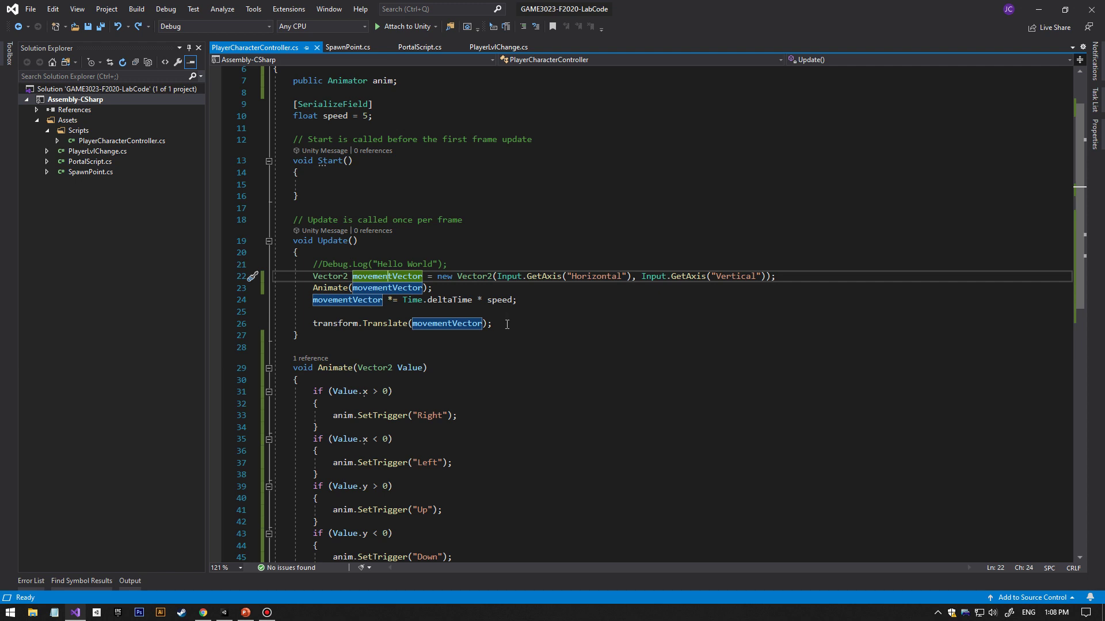
Review Animate's anim.SetTrigger calls for the Right, Left, Up and Down triggers.
{"action": "scroll", "coordinate": [484, 310], "scroll_direction": "down", "scroll_amount": 4}
{"action": "left_click", "coordinate": [383, 275]}
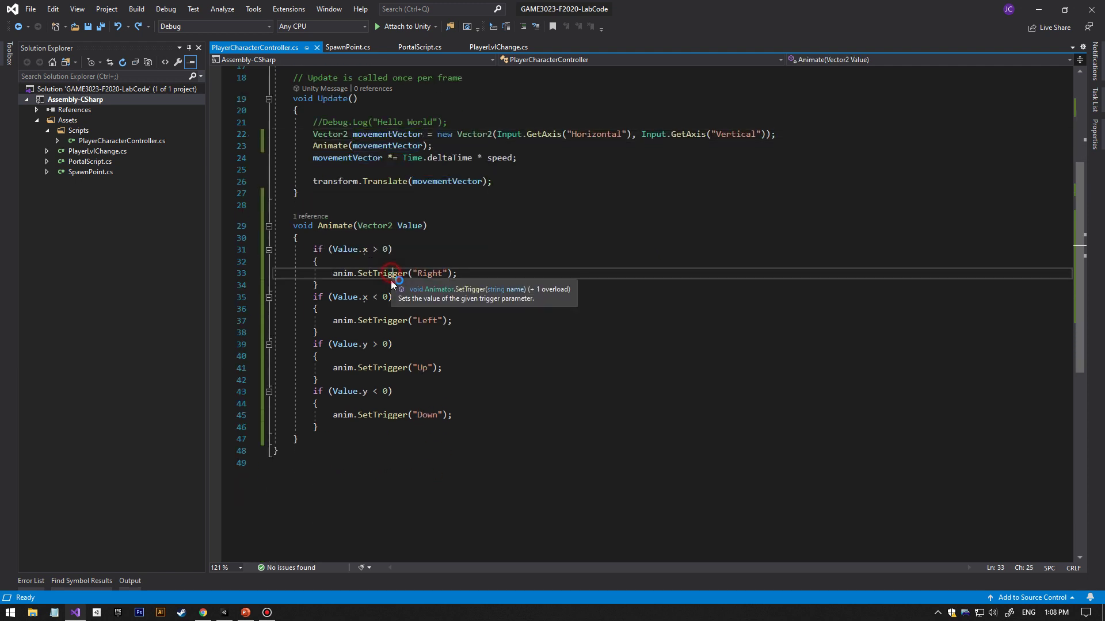
{"action": "left_click", "coordinate": [333, 276]}
{"action": "scroll", "coordinate": [333, 277], "scroll_direction": "up", "scroll_amount": 6}
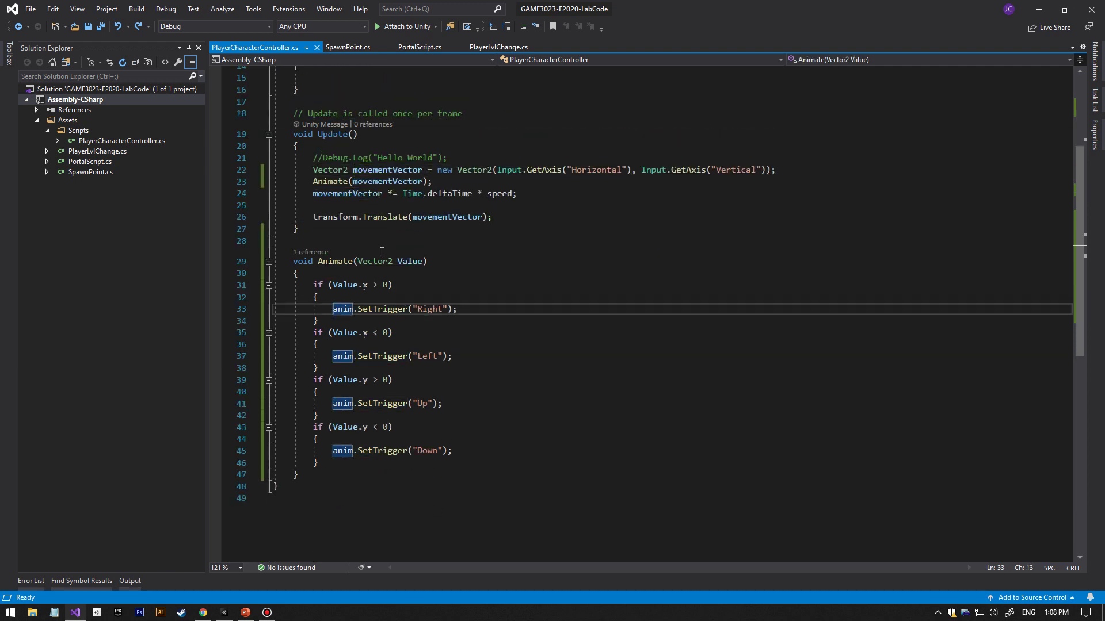
{"action": "scroll", "coordinate": [362, 247], "scroll_direction": "down", "scroll_amount": 5}
{"action": "left_click", "coordinate": [380, 309]}
{"action": "left_click", "coordinate": [438, 310]}
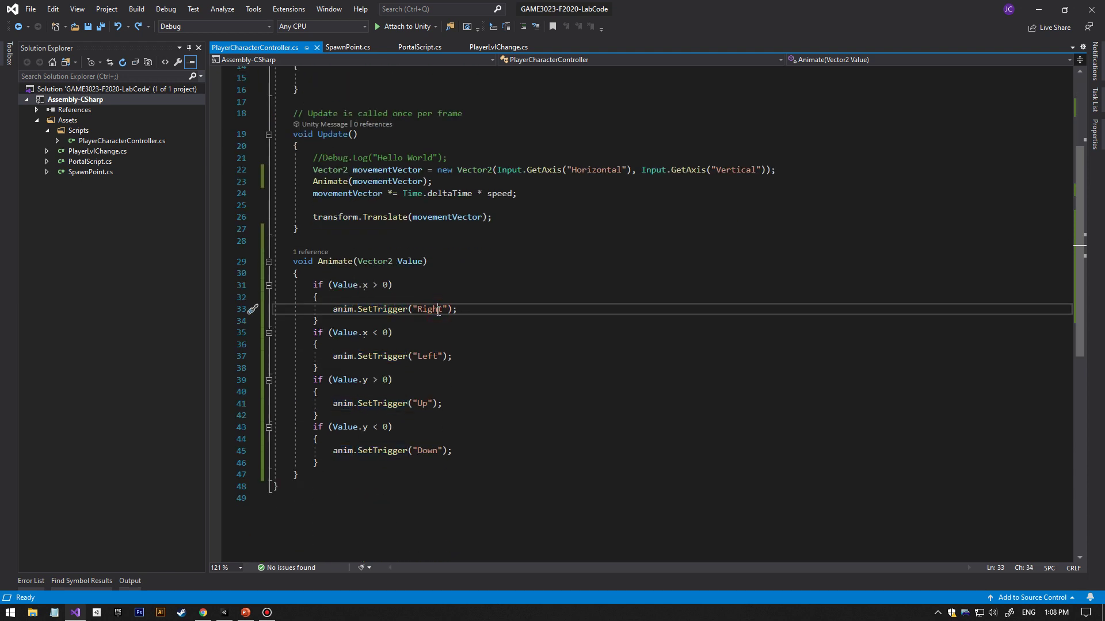